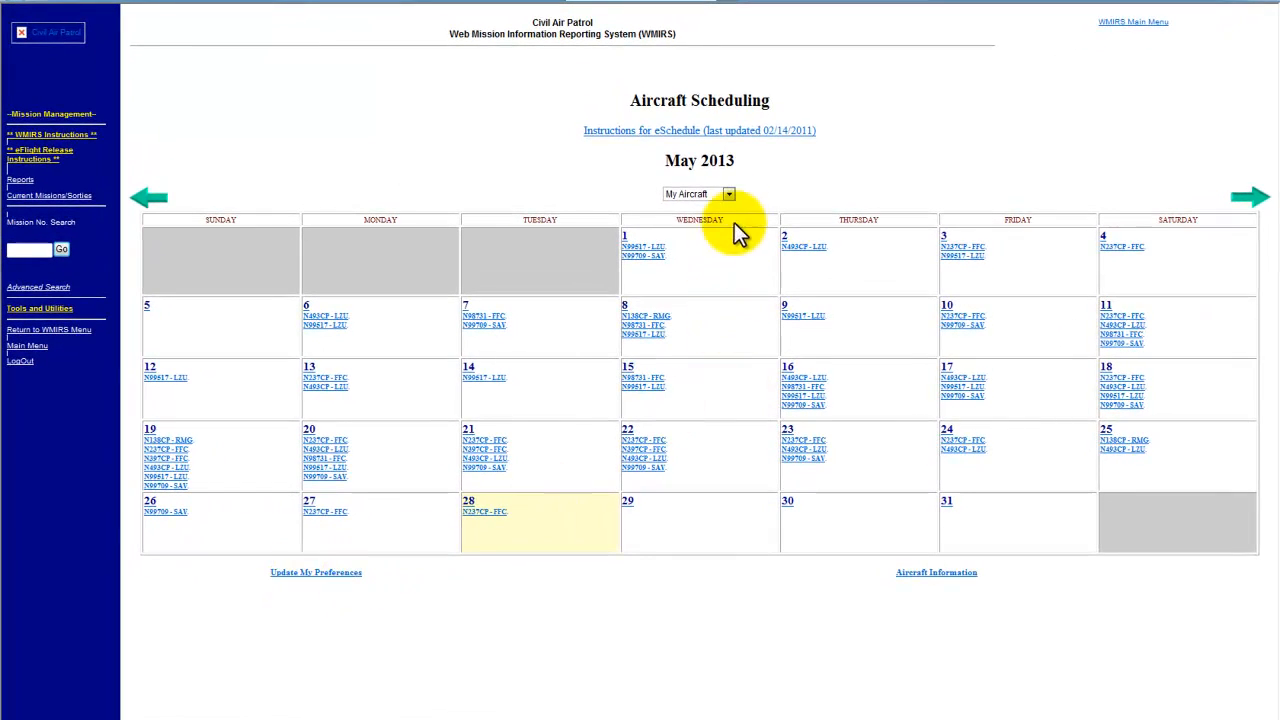
# - Show all GA aircraft on the scheduling calendar and advance it to June 2013
pyautogui.click(729, 196)
pyautogui.click(724, 223)
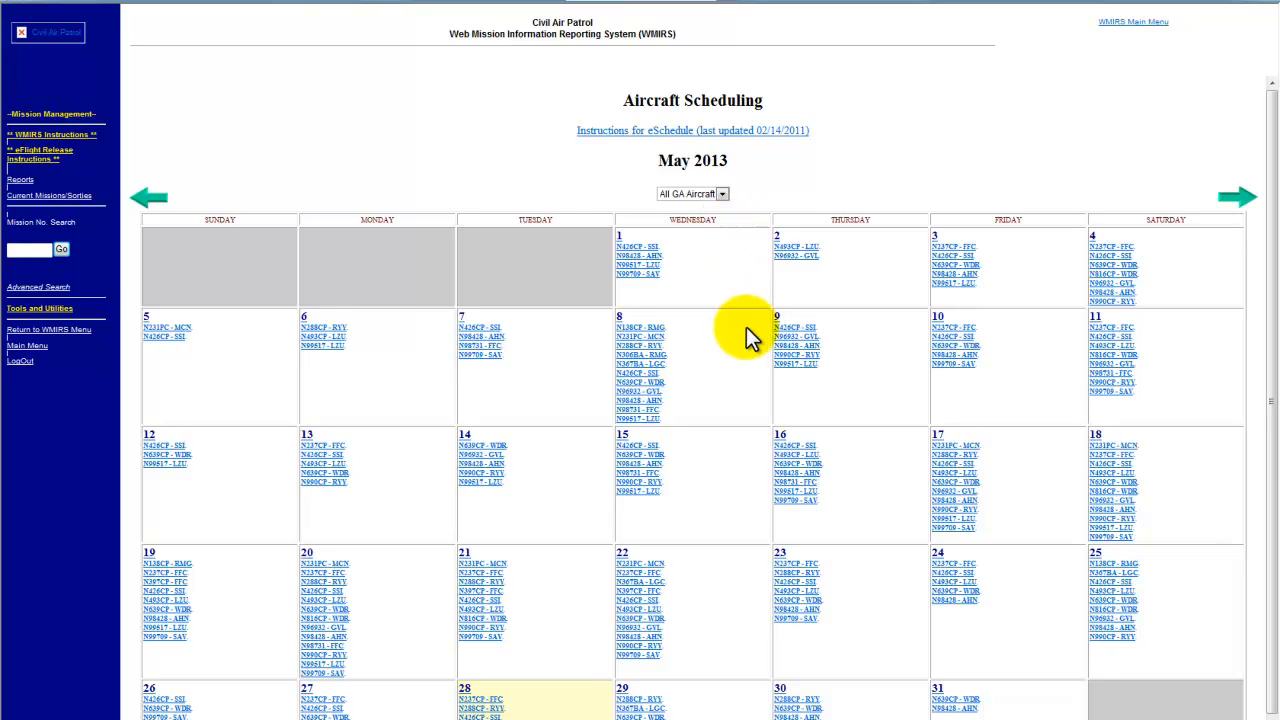
pyautogui.scroll(-1, 724, 452)
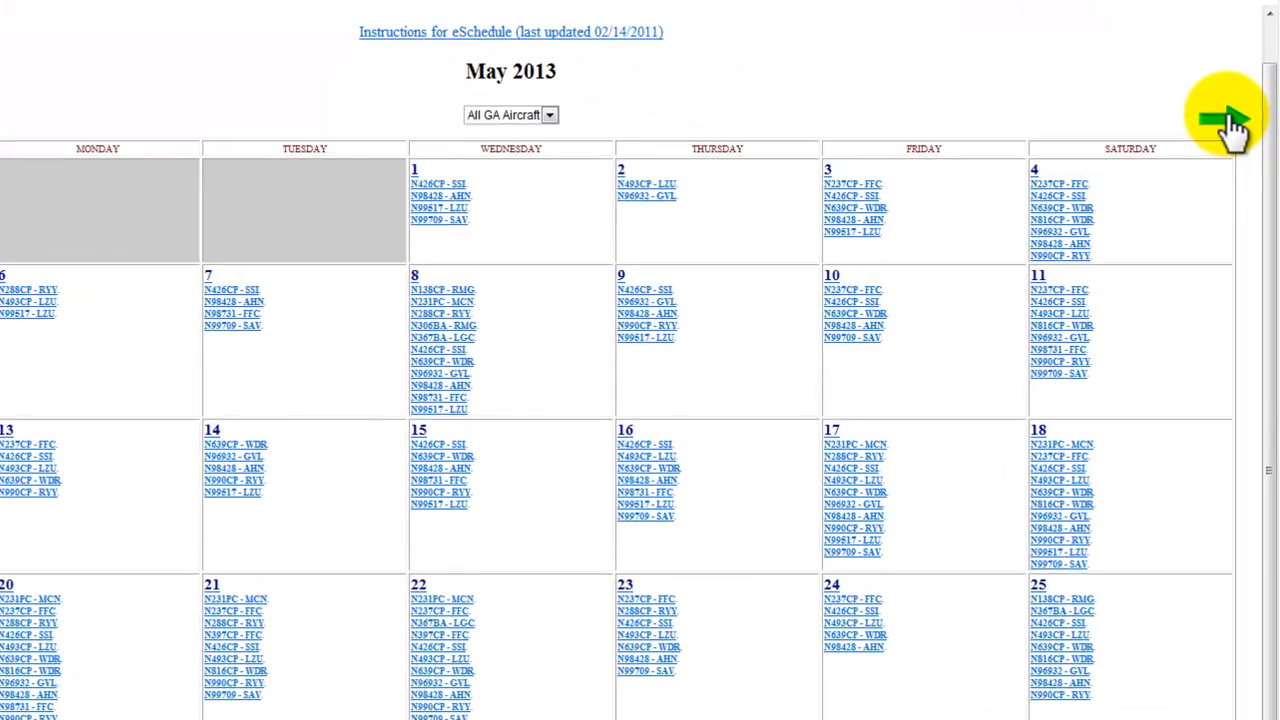
pyautogui.click(1237, 163)
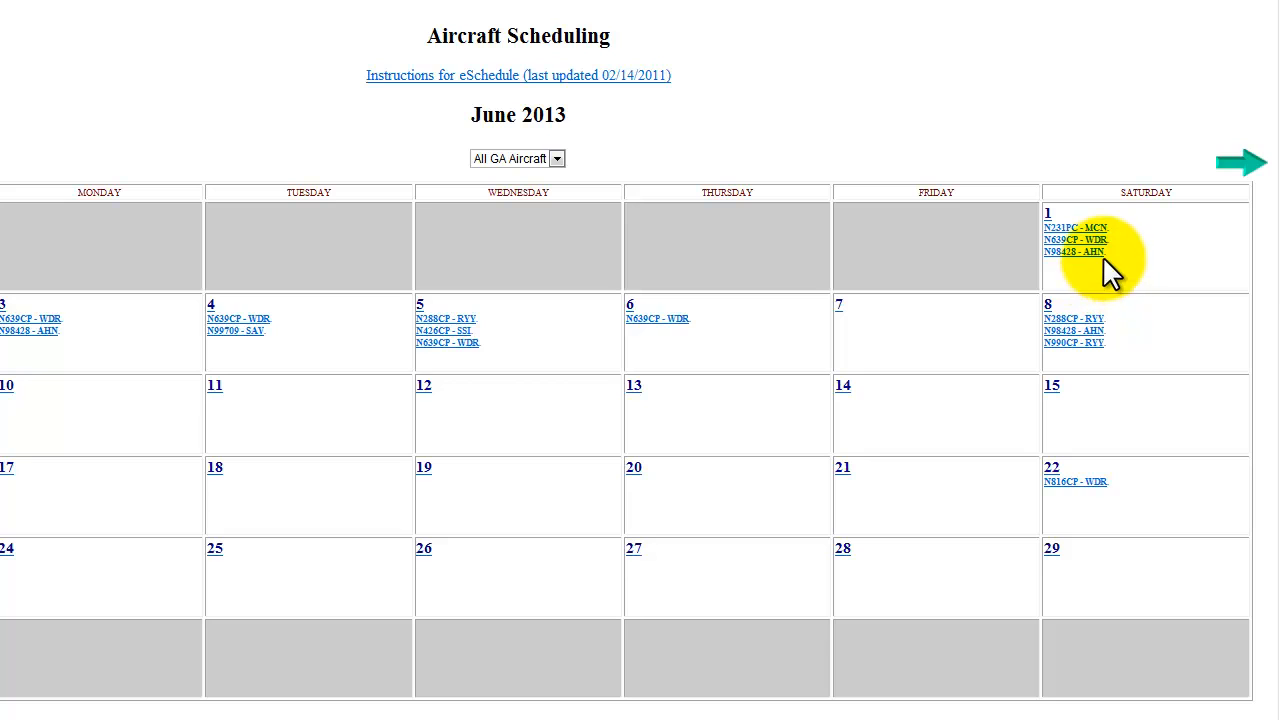
# - Open the aircraft schedule for Saturday, June 1, and look through its Zulu time slots
pyautogui.moveTo(1106, 248)
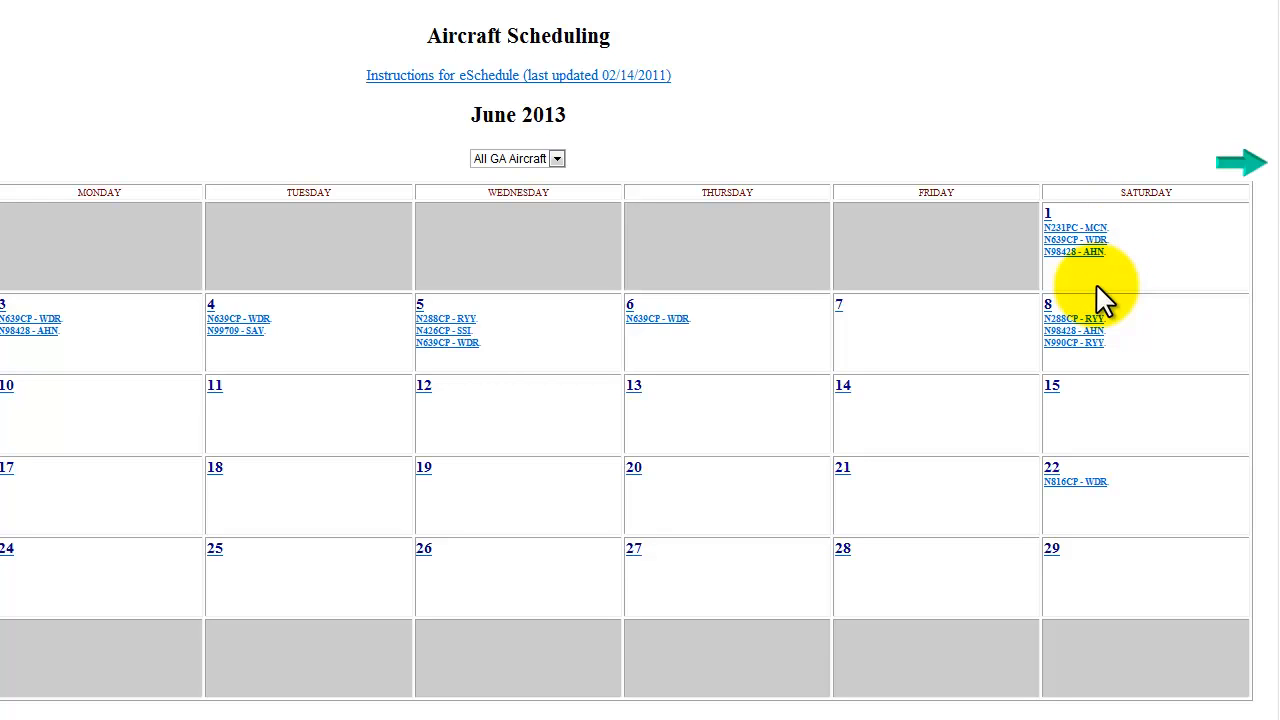
pyautogui.click(1048, 214)
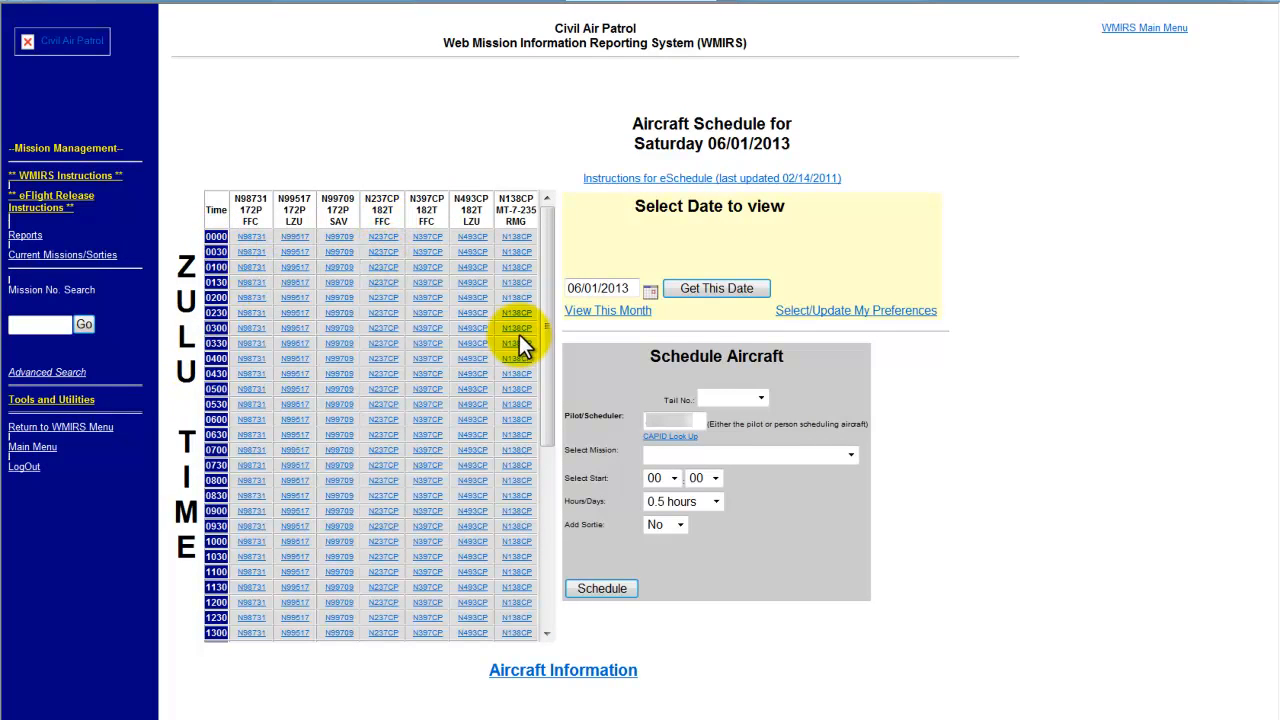
pyautogui.moveTo(549, 291); pyautogui.dragTo(536, 361)
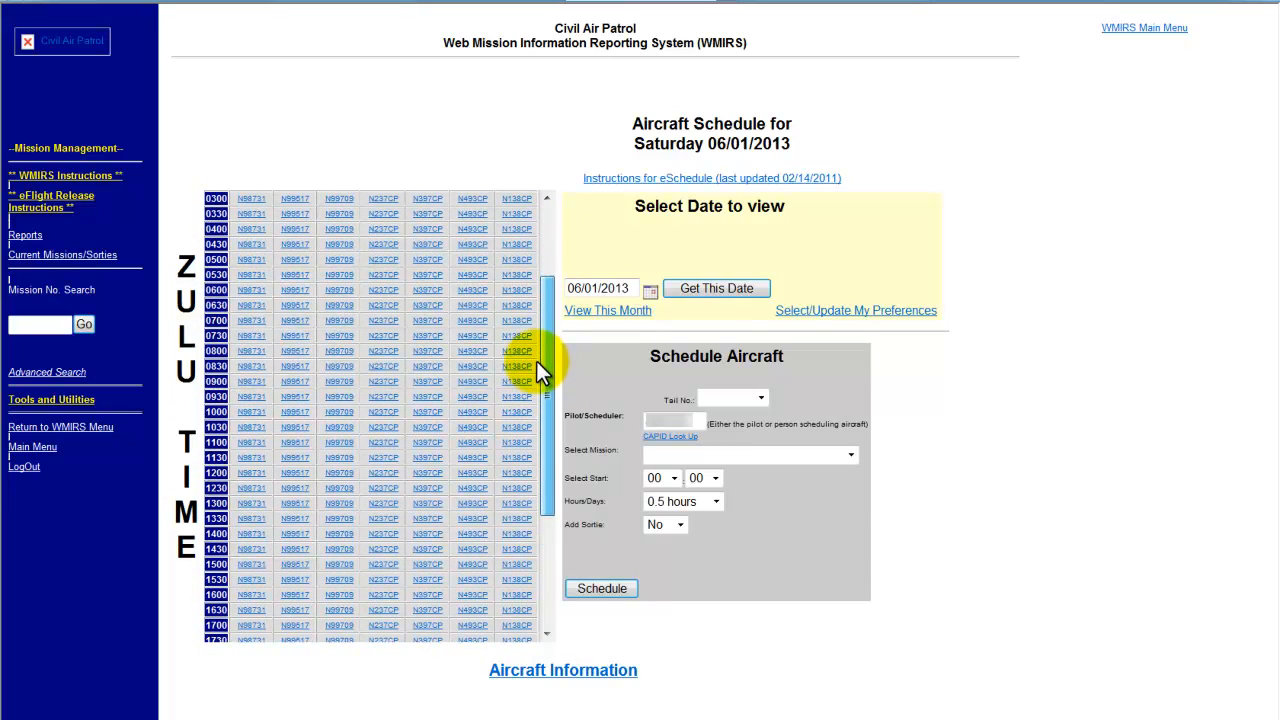
pyautogui.moveTo(536, 361); pyautogui.dragTo(546, 326)
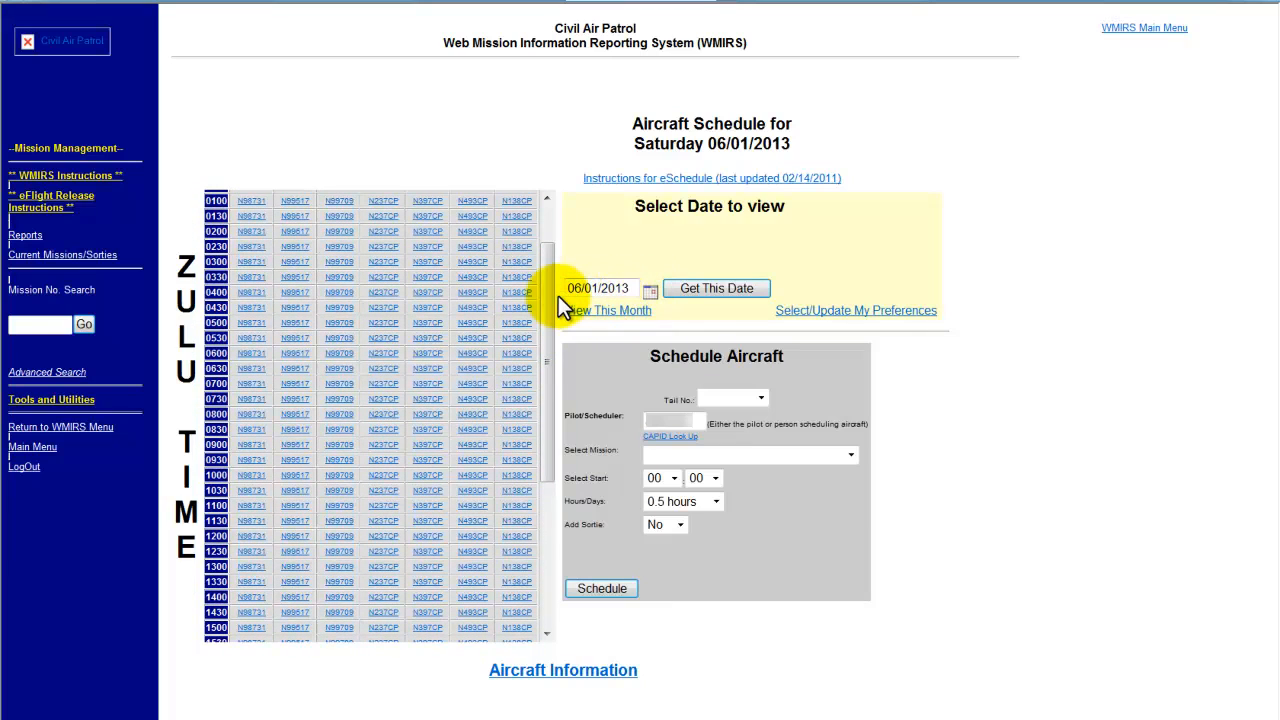
# - Change the schedule's viewing date to 05/31/2013 and load that day's aircraft schedule
pyautogui.click(650, 292)
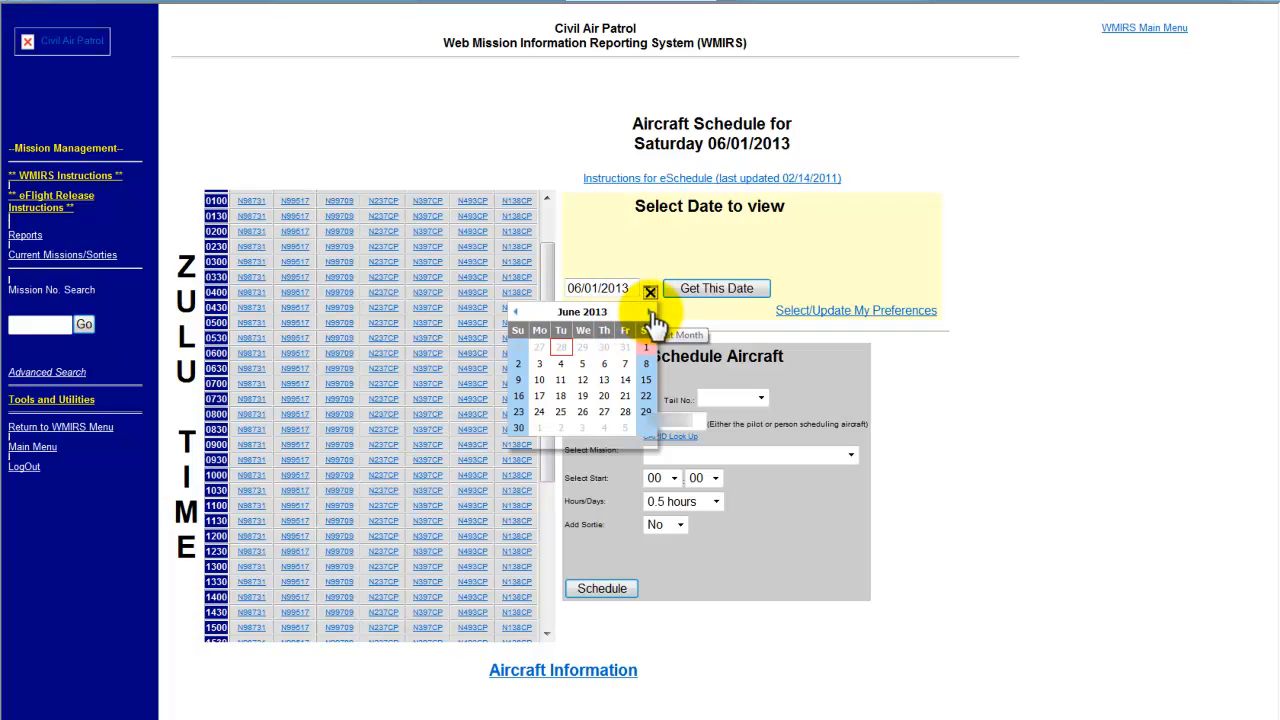
pyautogui.click(650, 312)
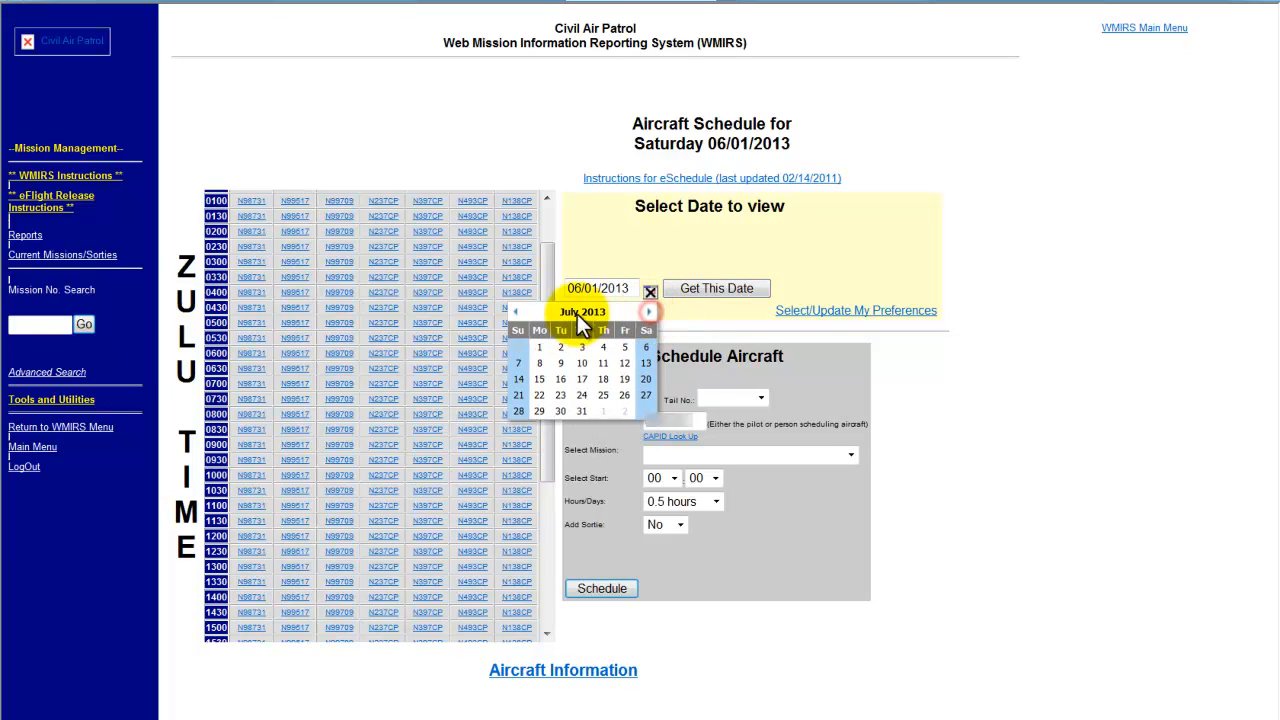
pyautogui.click(516, 313)
pyautogui.click(518, 314)
pyautogui.click(625, 412)
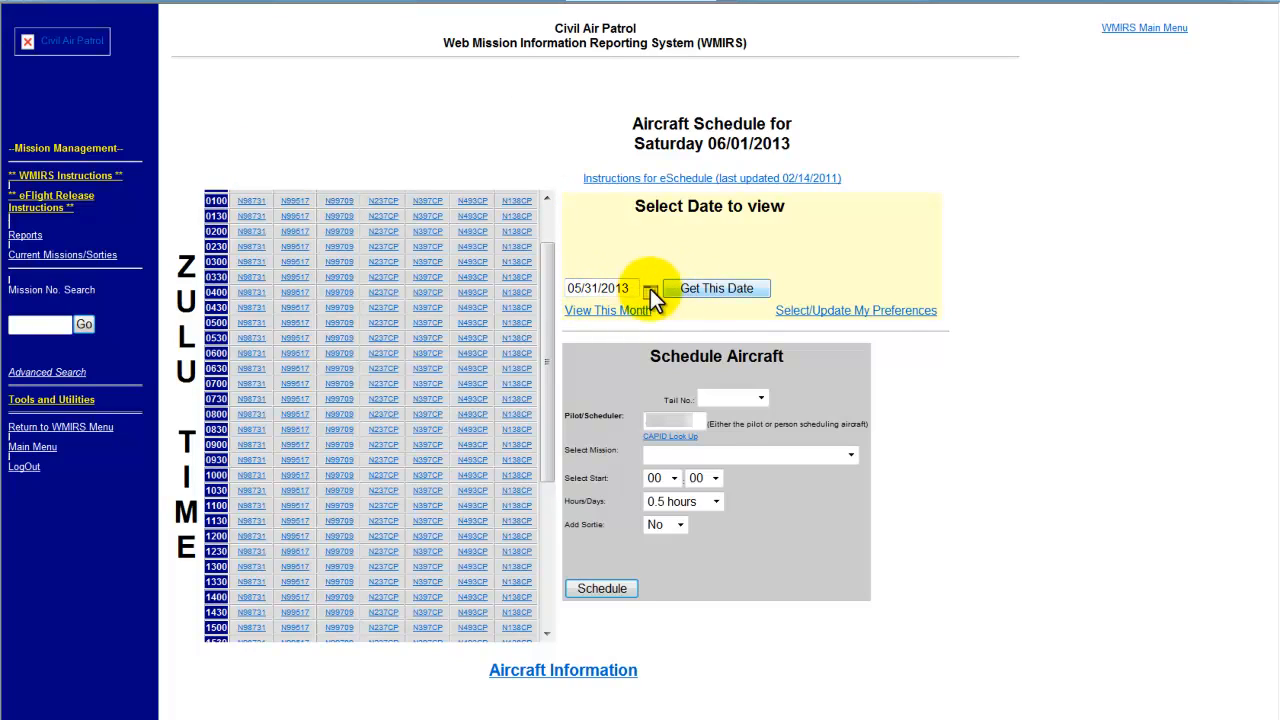
pyautogui.click(688, 290)
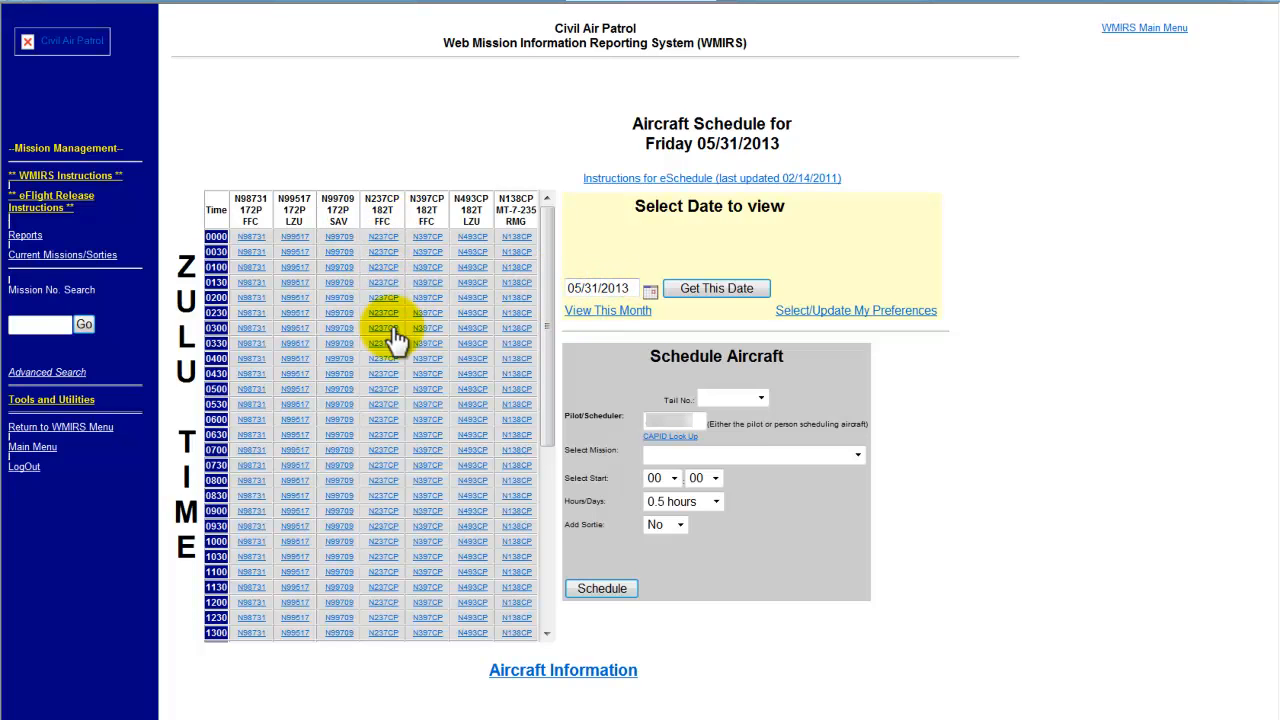
# - Select the 1200 Zulu slot for N237CP and assign mission GA_MISC - CORP MISC with mission symbol C17
pyautogui.moveTo(543, 351); pyautogui.dragTo(544, 439)
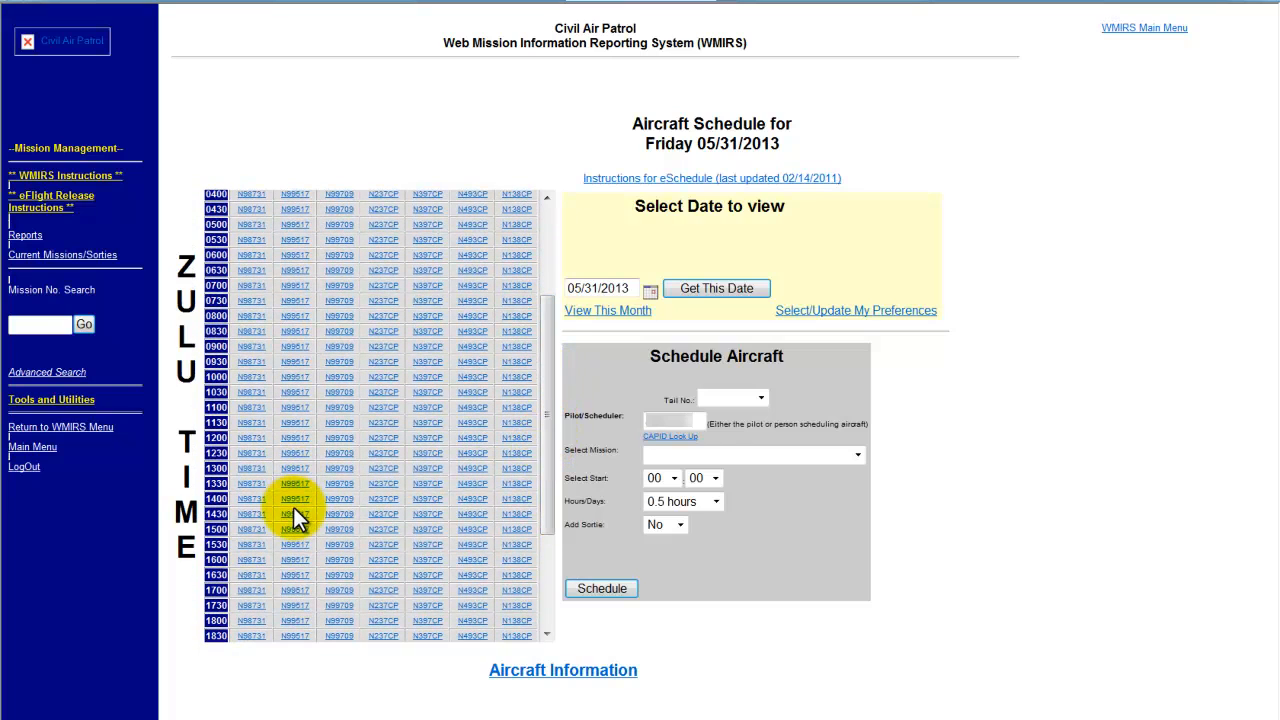
pyautogui.click(383, 441)
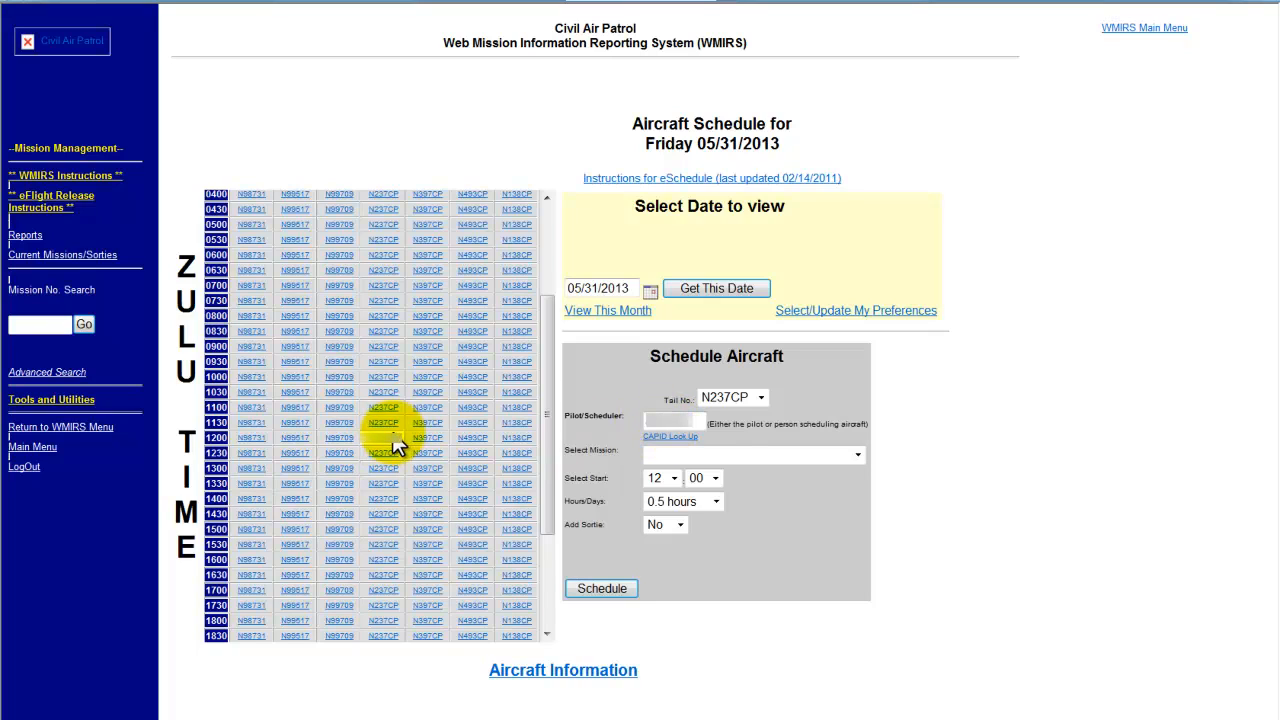
pyautogui.click(687, 457)
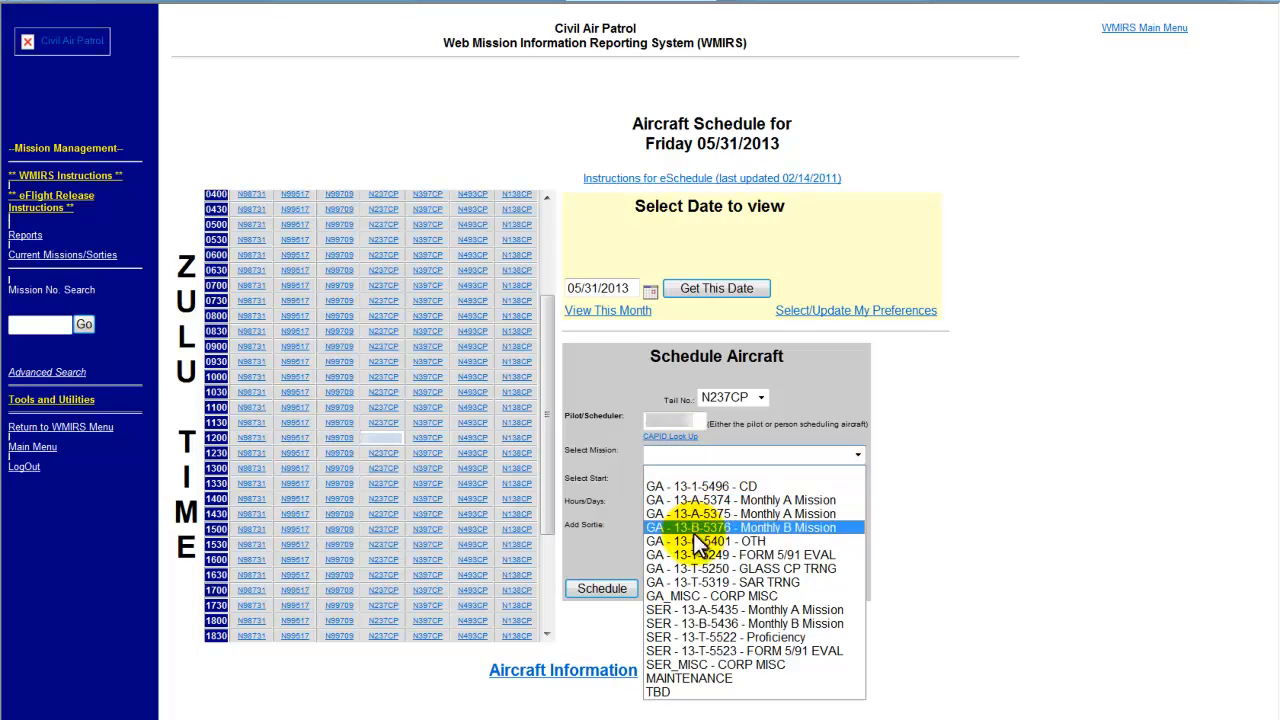
pyautogui.click(697, 598)
pyautogui.click(895, 458)
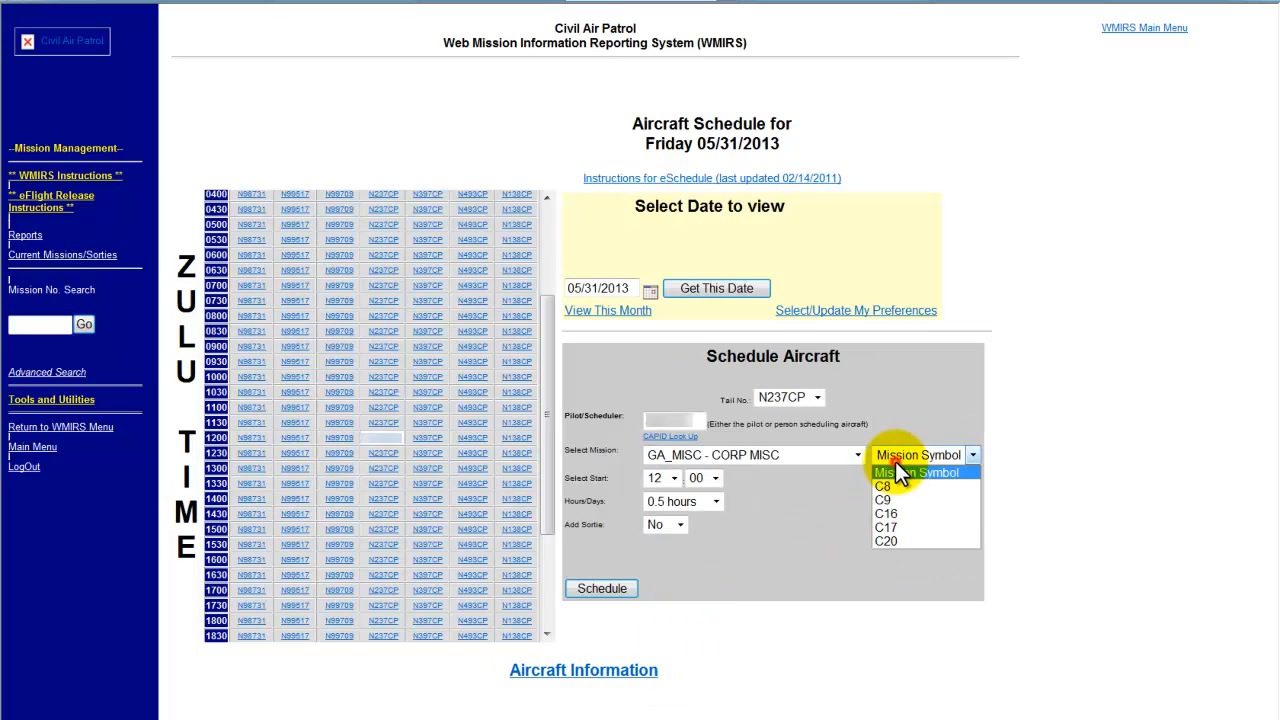
pyautogui.click(898, 528)
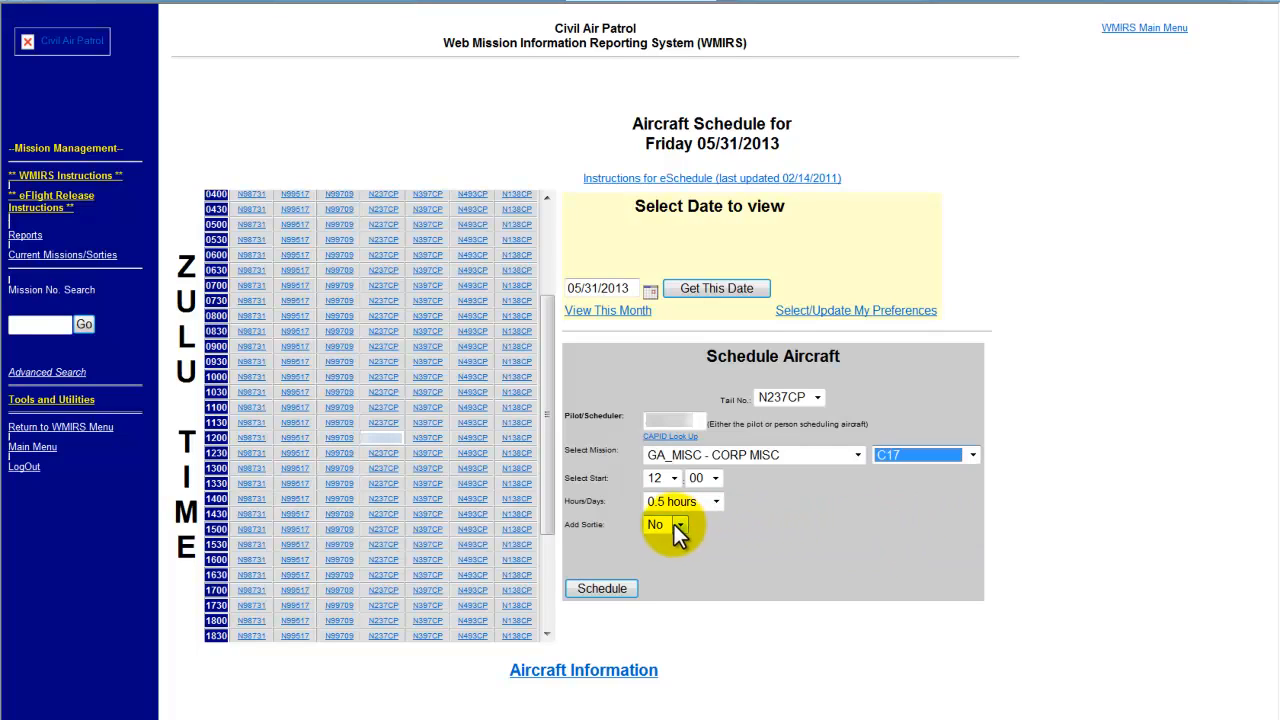
# - Set the reservation length to 2.0 hours and schedule the aircraft without a bulk flight release request
pyautogui.click(773, 539)
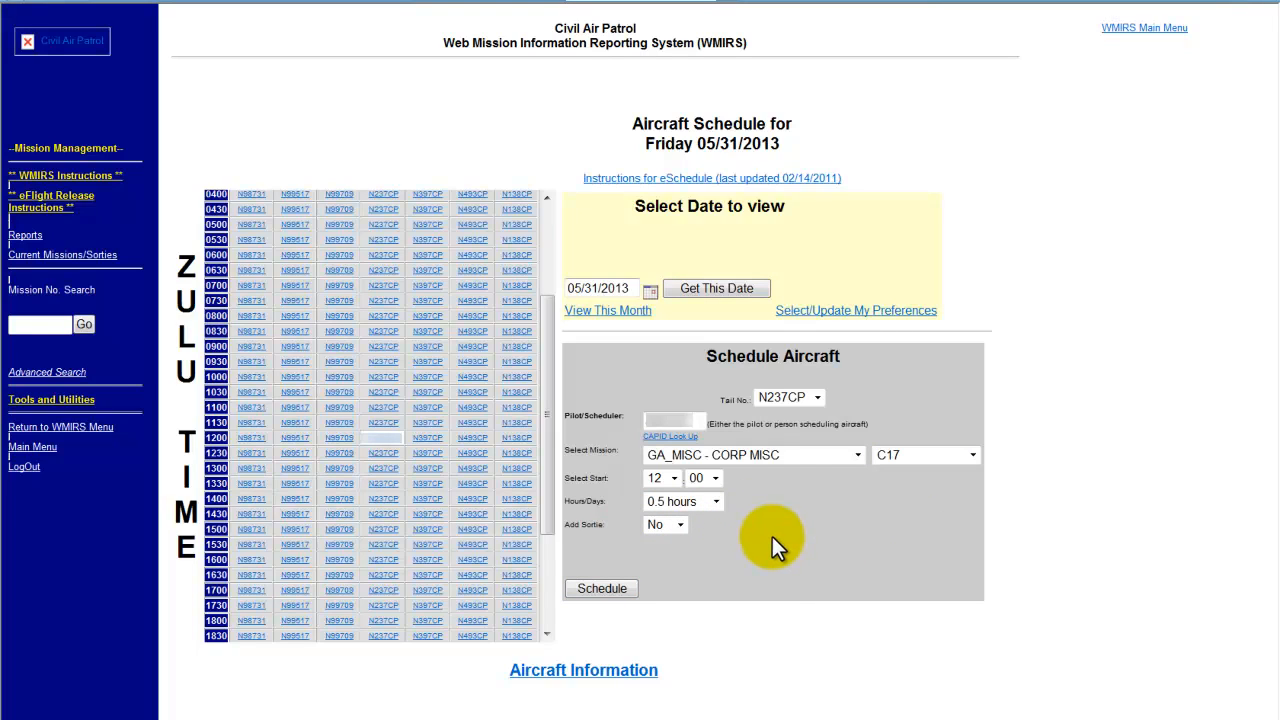
pyautogui.click(716, 503)
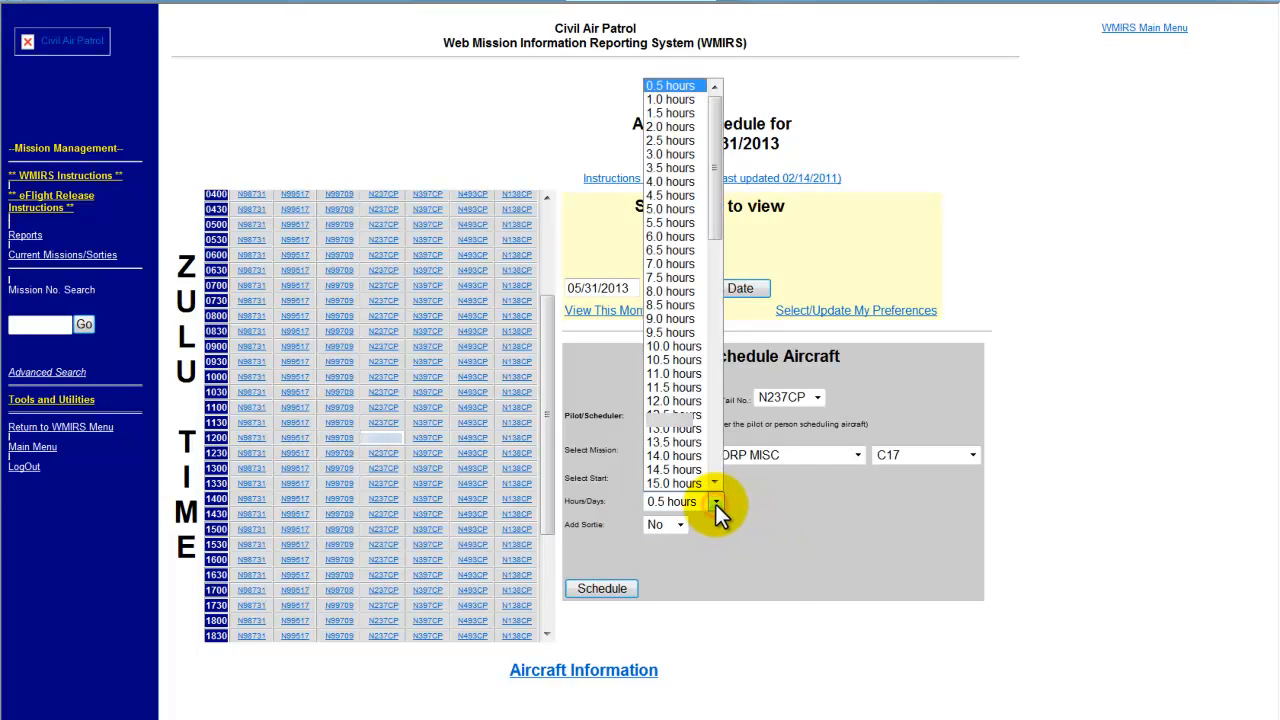
pyautogui.click(686, 130)
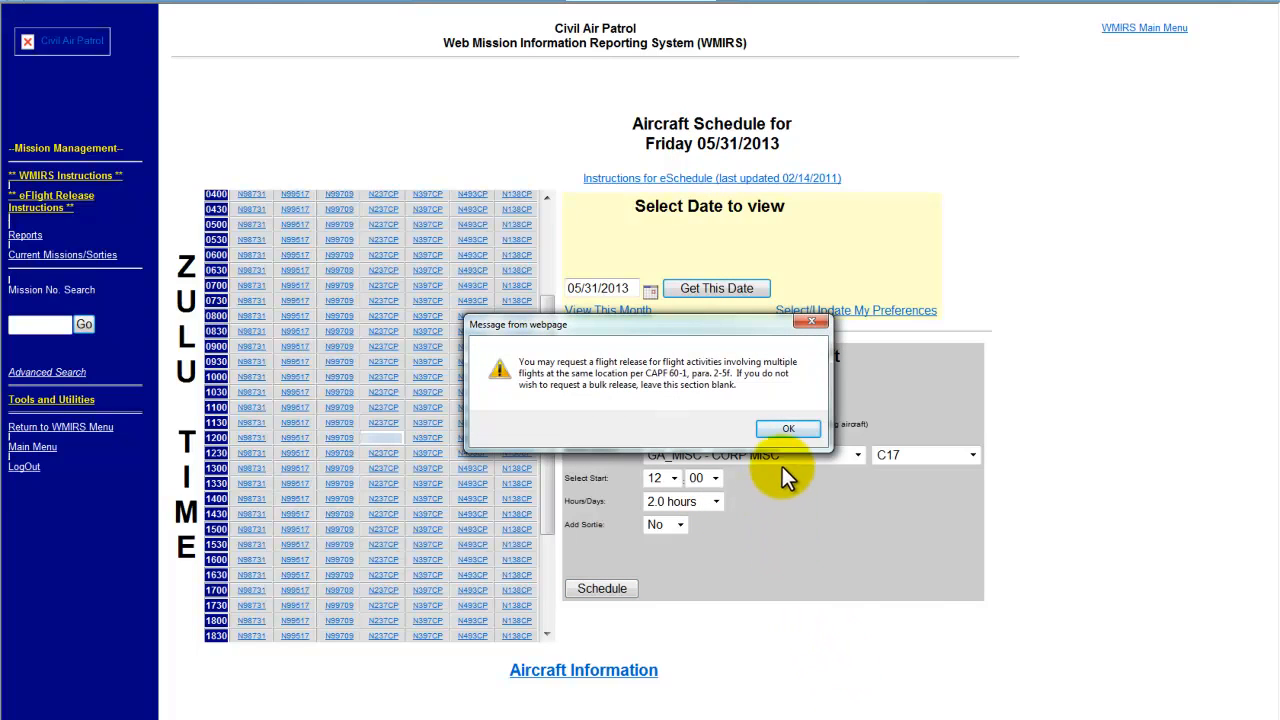
pyautogui.click(776, 429)
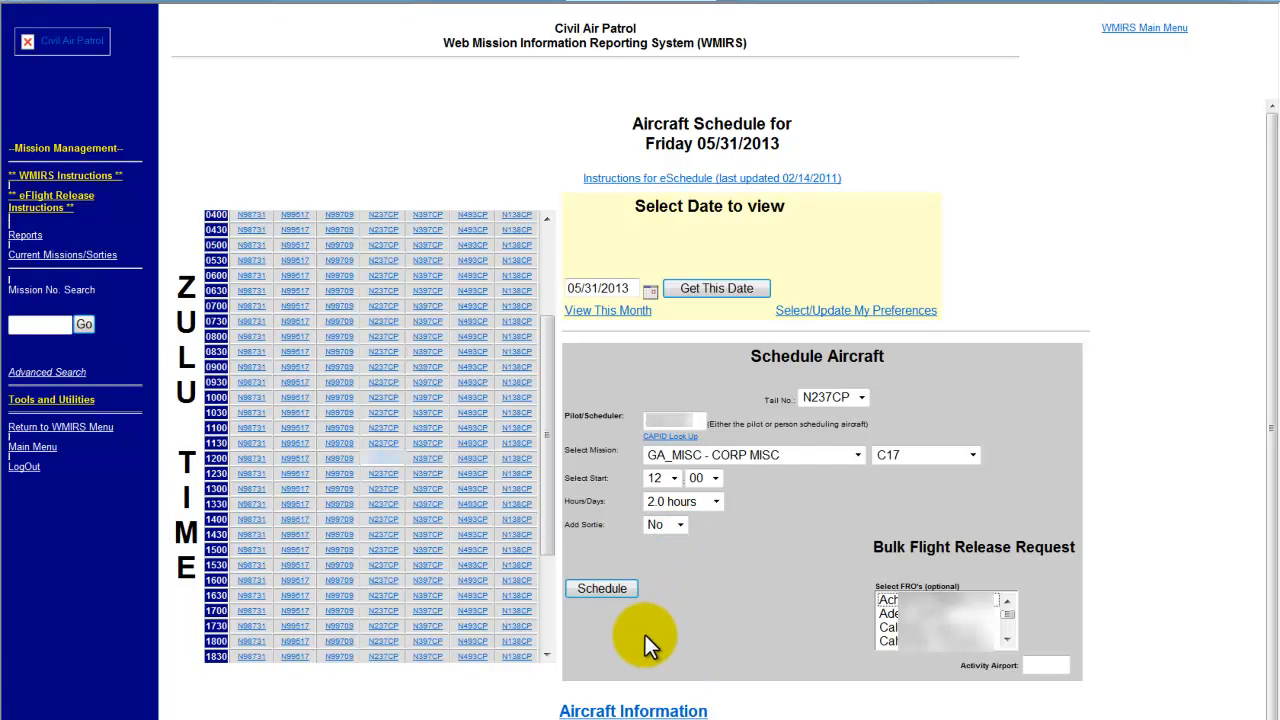
pyautogui.click(605, 588)
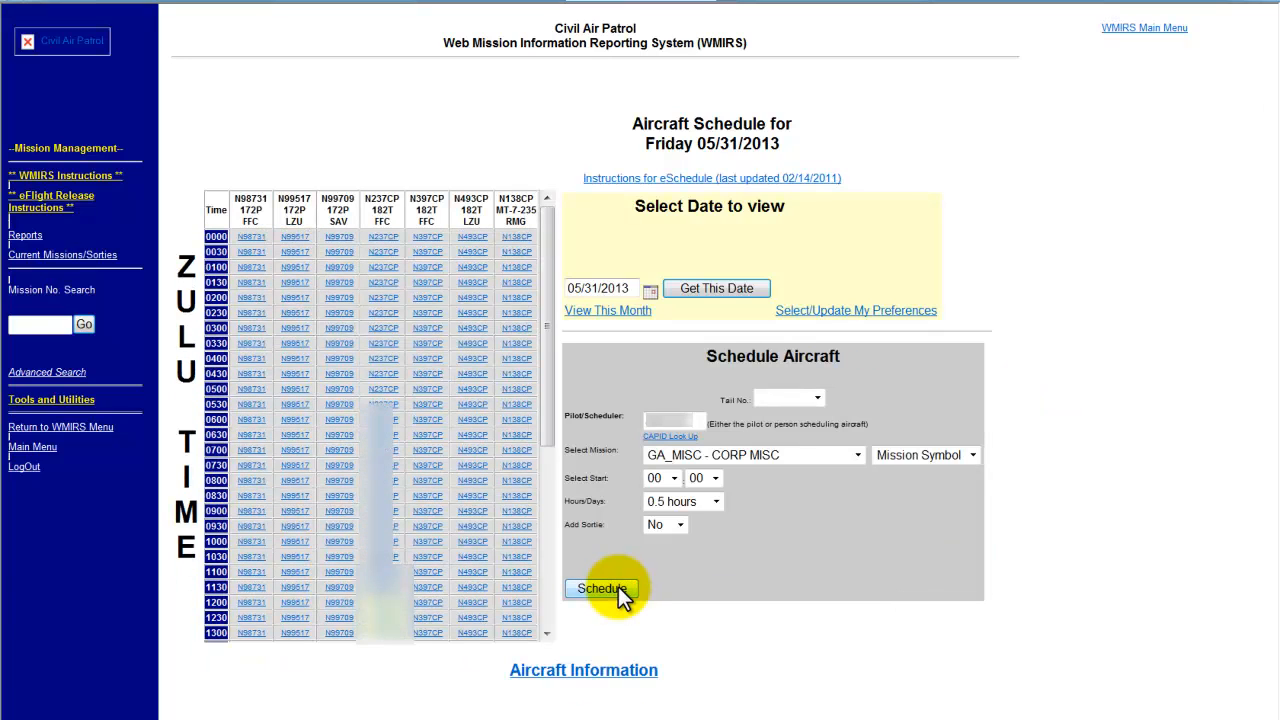
# - Open the N237CP reservation at 1200 Zulu on 05/31/2013 and delete that scheduled event
pyautogui.scroll(-3, 550, 460)
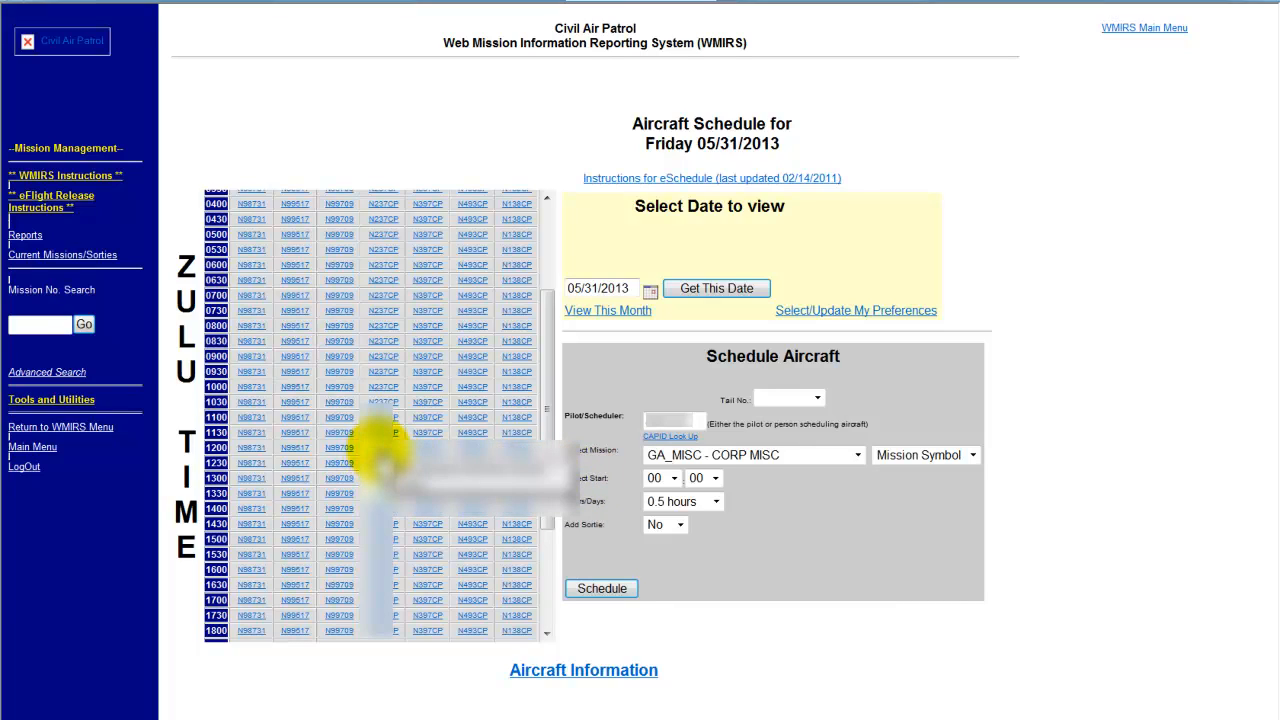
pyautogui.click(381, 449)
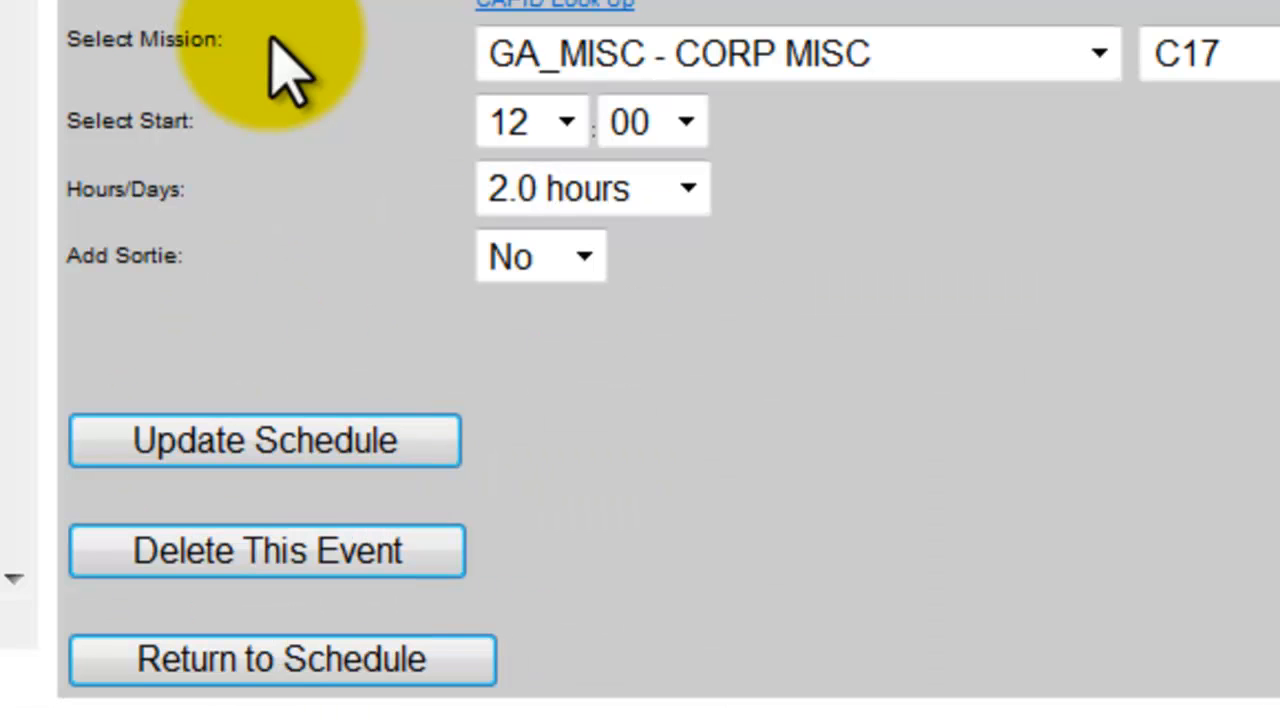
pyautogui.click(295, 552)
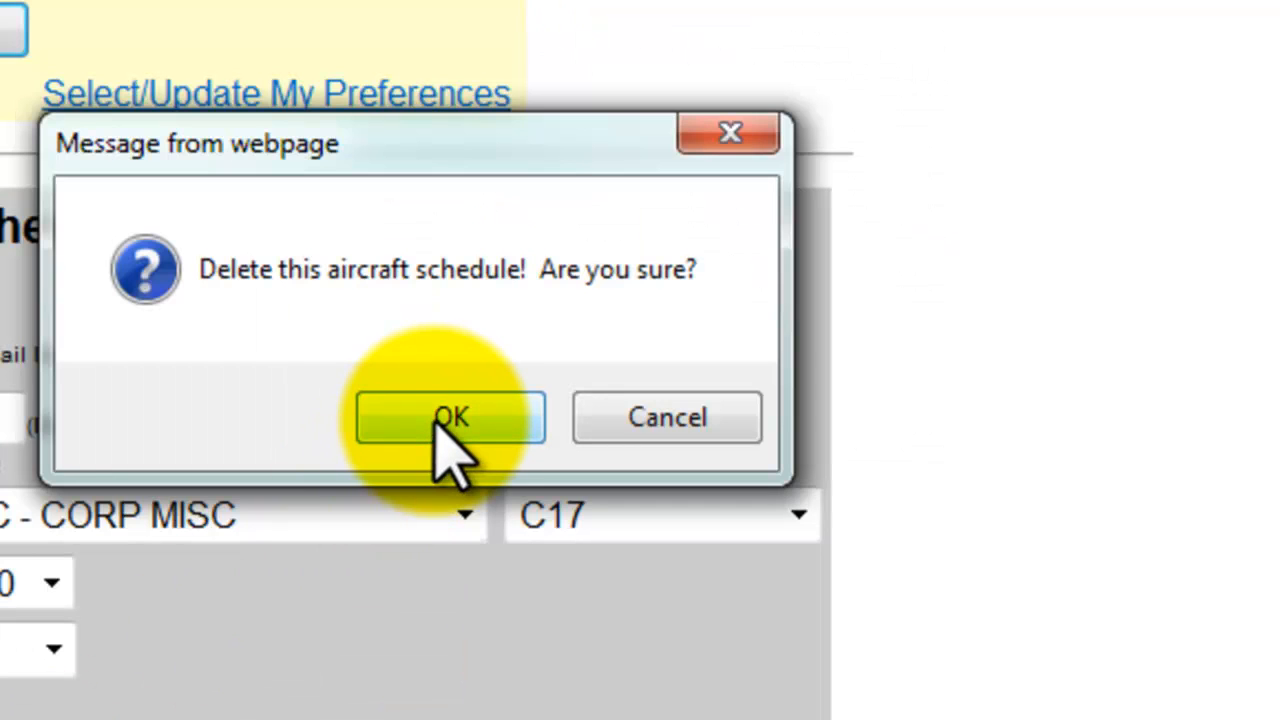
pyautogui.click(440, 418)
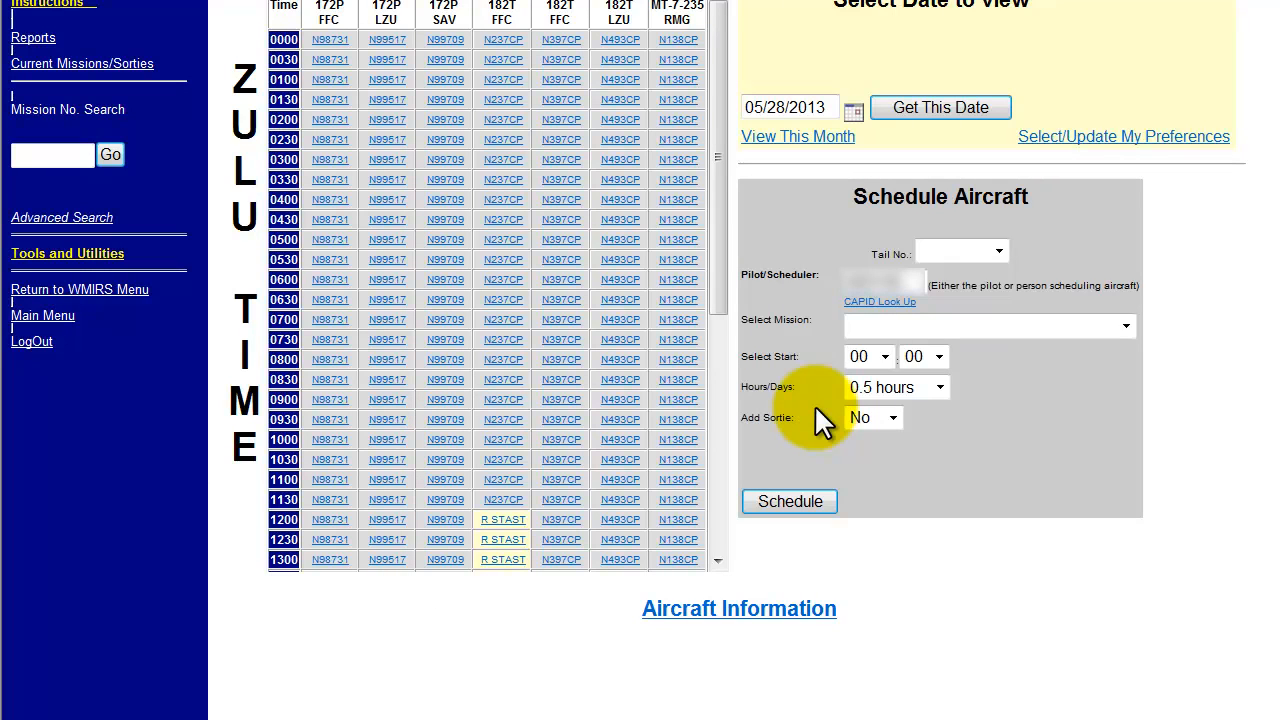
# - Open the air sorties of the GA_MISC mission from the current missions and show those for 05/31/2013
pyautogui.click(104, 70)
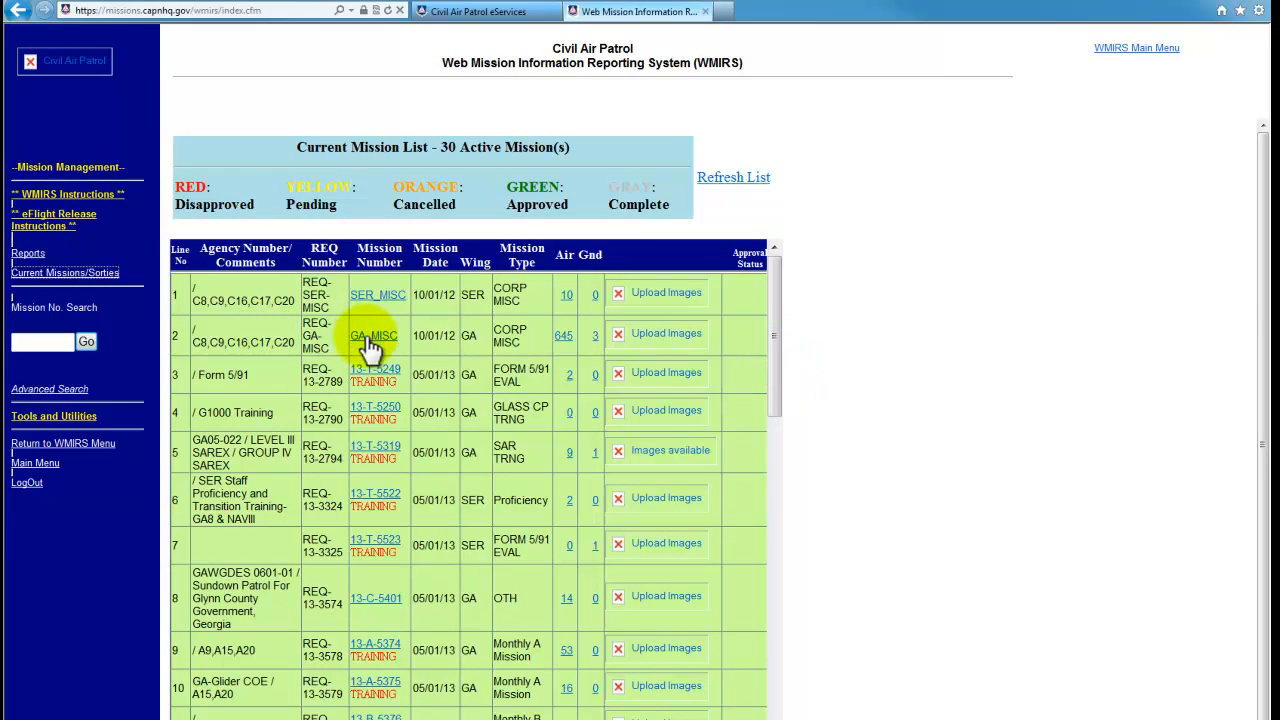
pyautogui.click(565, 338)
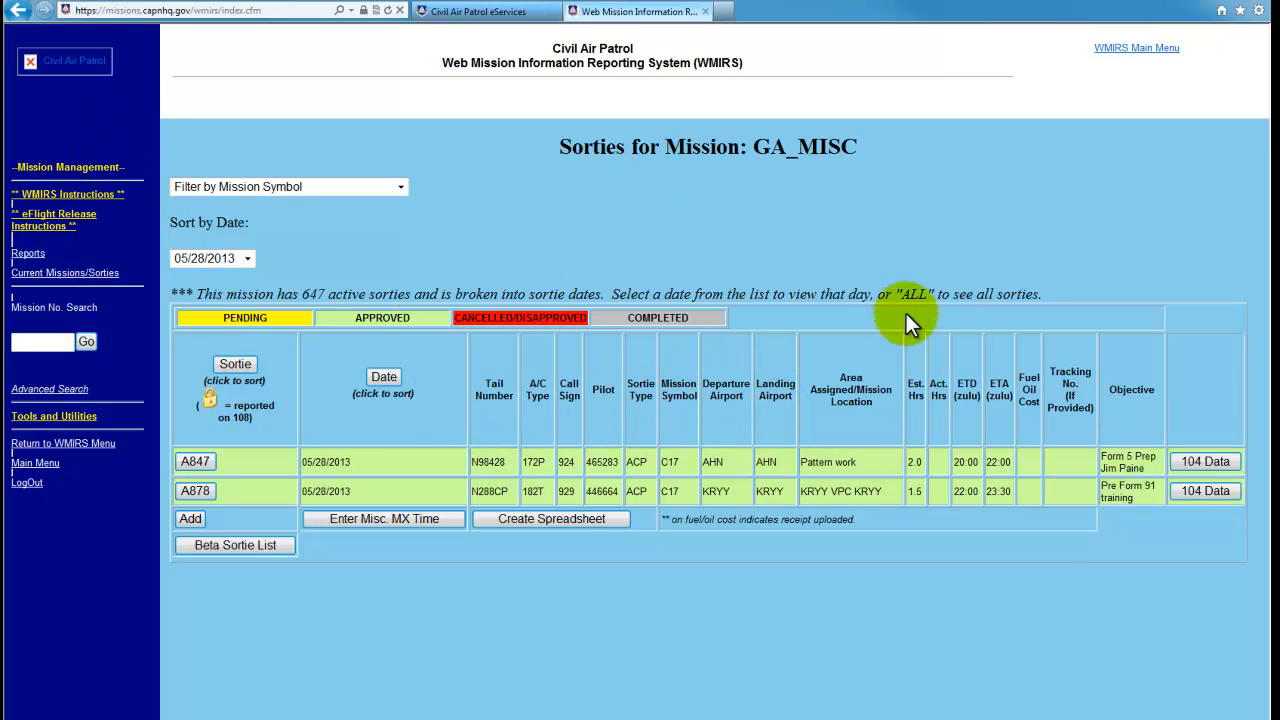
pyautogui.click(578, 515)
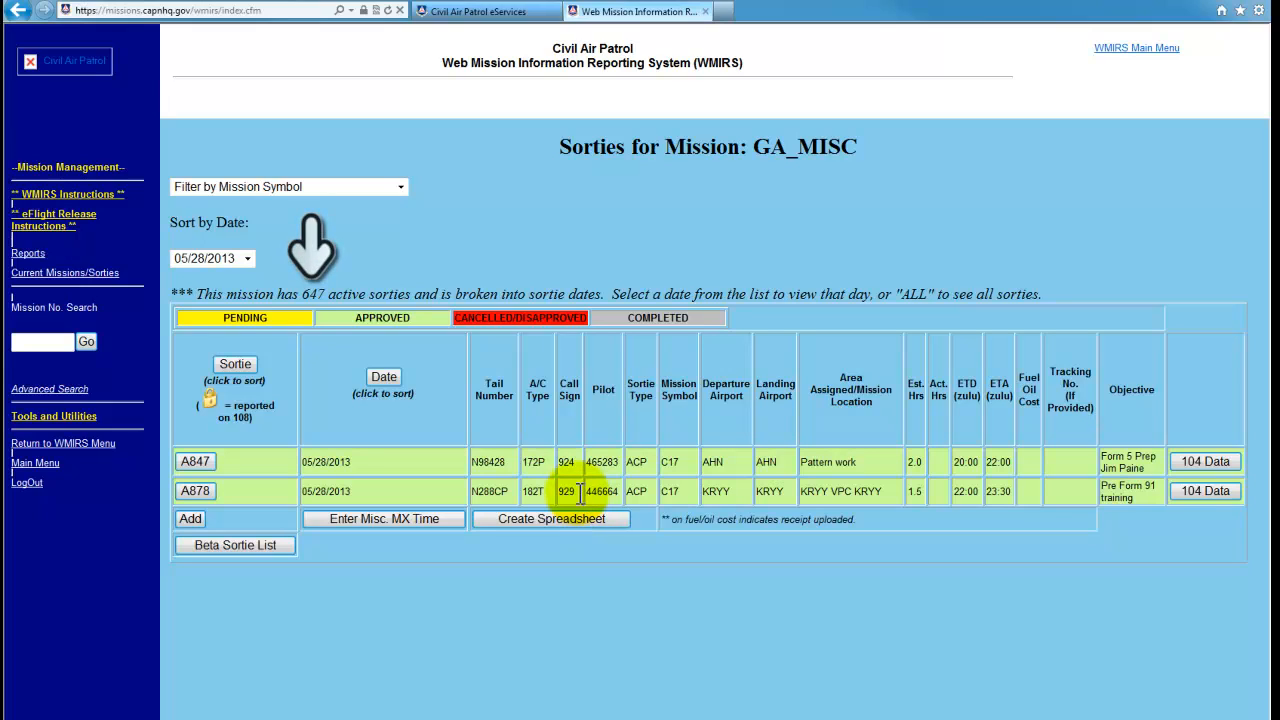
pyautogui.click(245, 258)
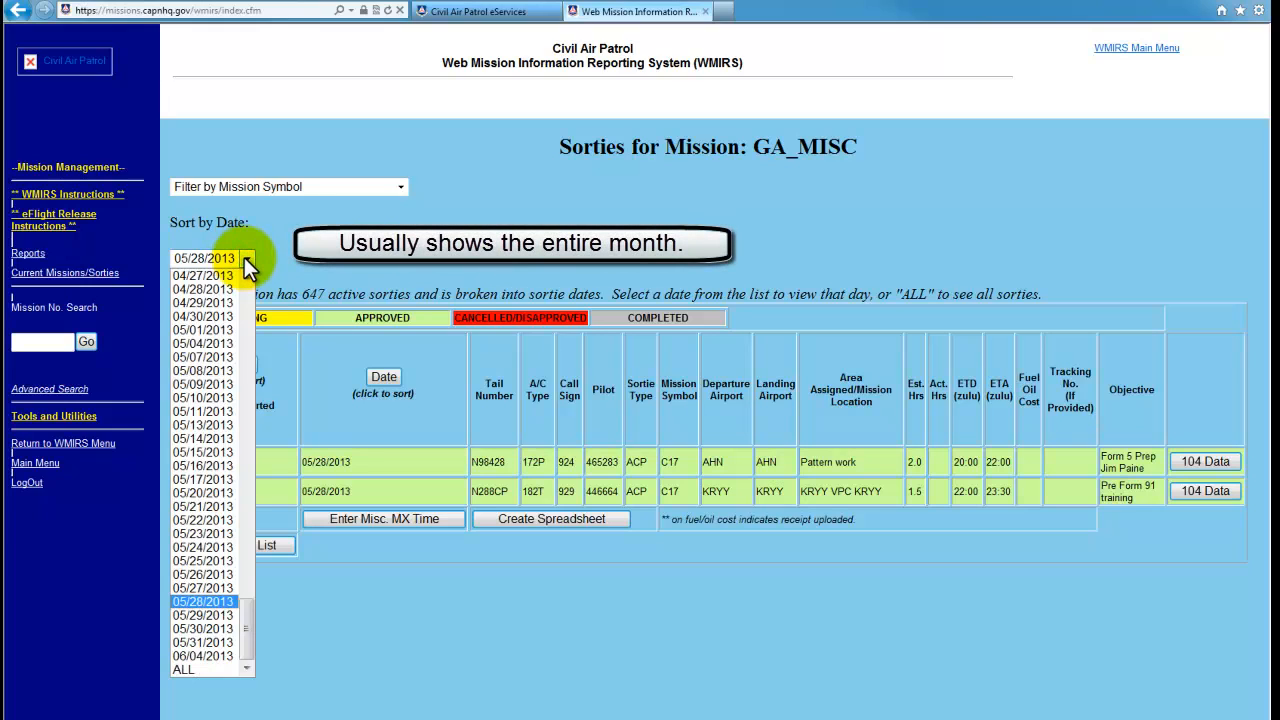
pyautogui.click(230, 643)
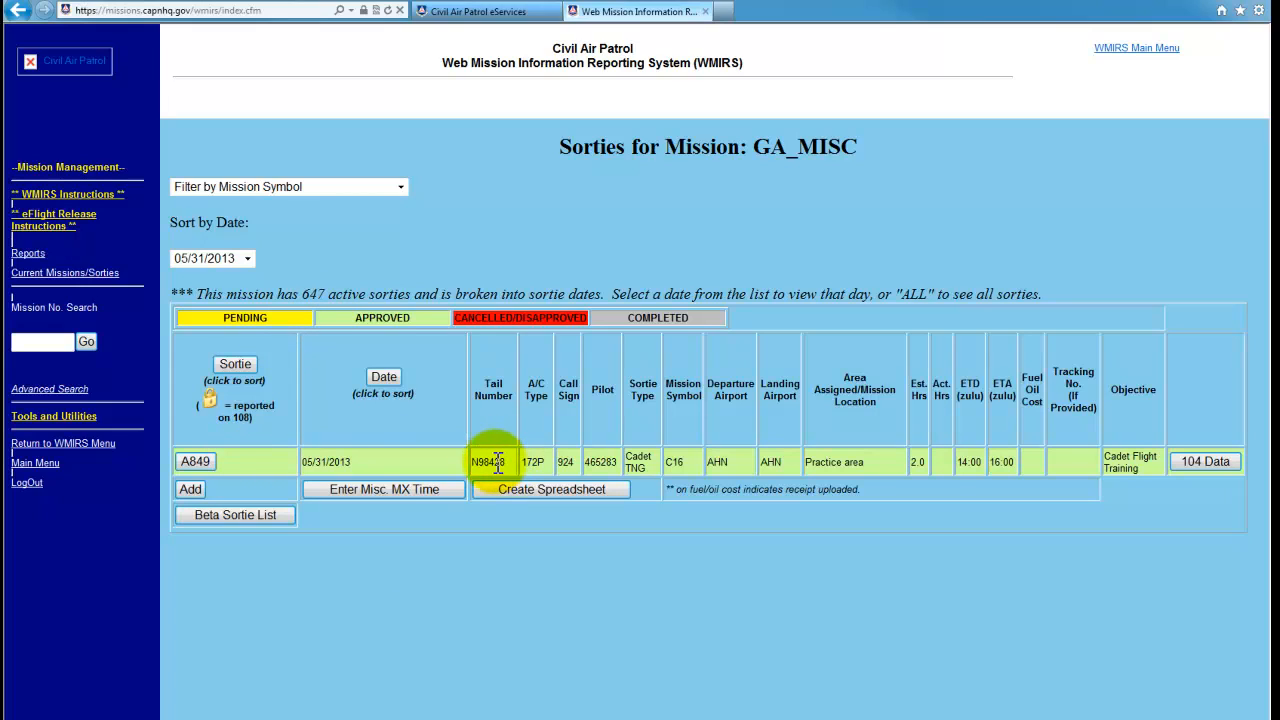
# - Add a new air sortie, selecting the first three flight release officers listed and setting the sortie date to 05/31/2013
pyautogui.click(191, 489)
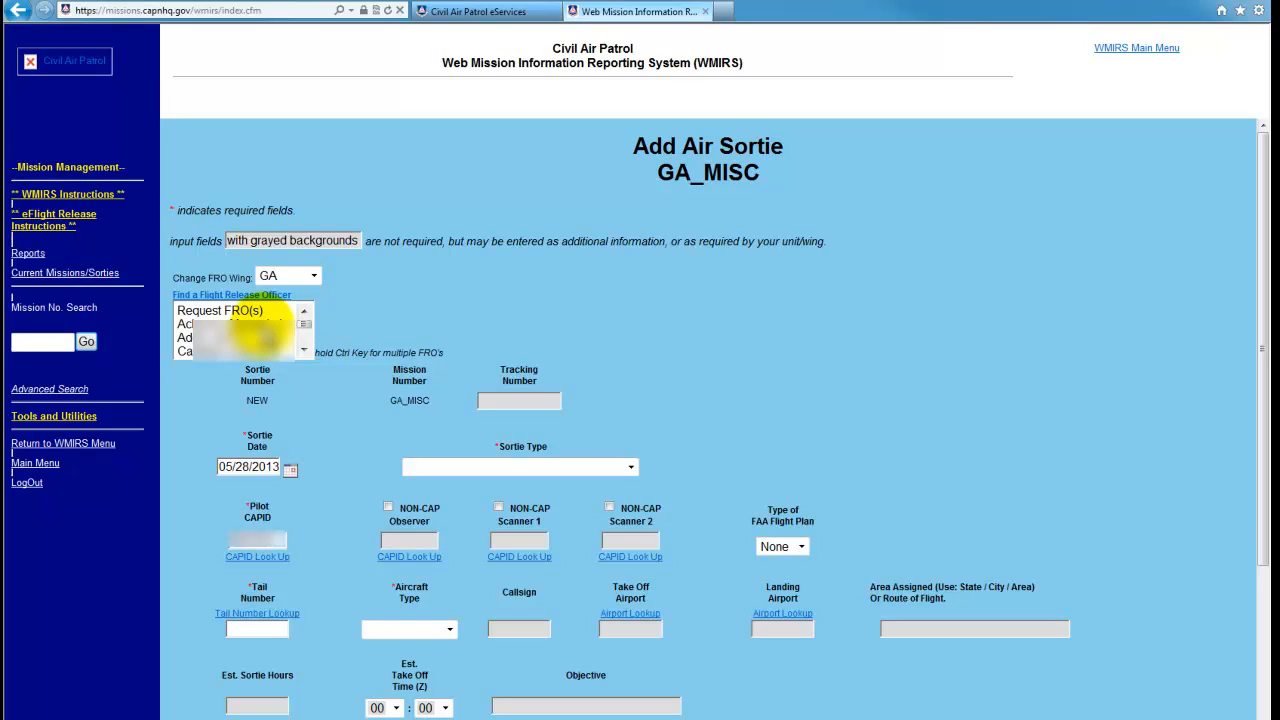
pyautogui.click(250, 324)
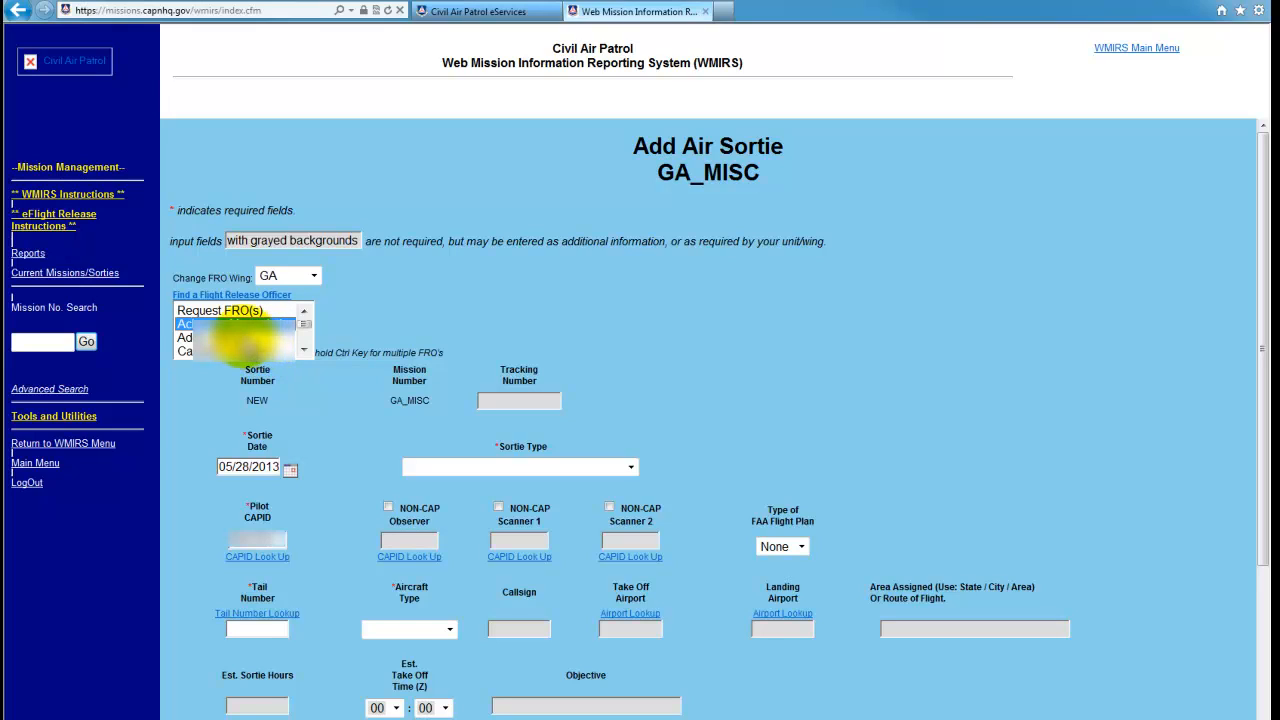
pyautogui.keyDown('ctrl'); pyautogui.click(250, 337); pyautogui.keyUp('ctrl')
pyautogui.keyDown('ctrl'); pyautogui.click(255, 351); pyautogui.keyUp('ctrl')
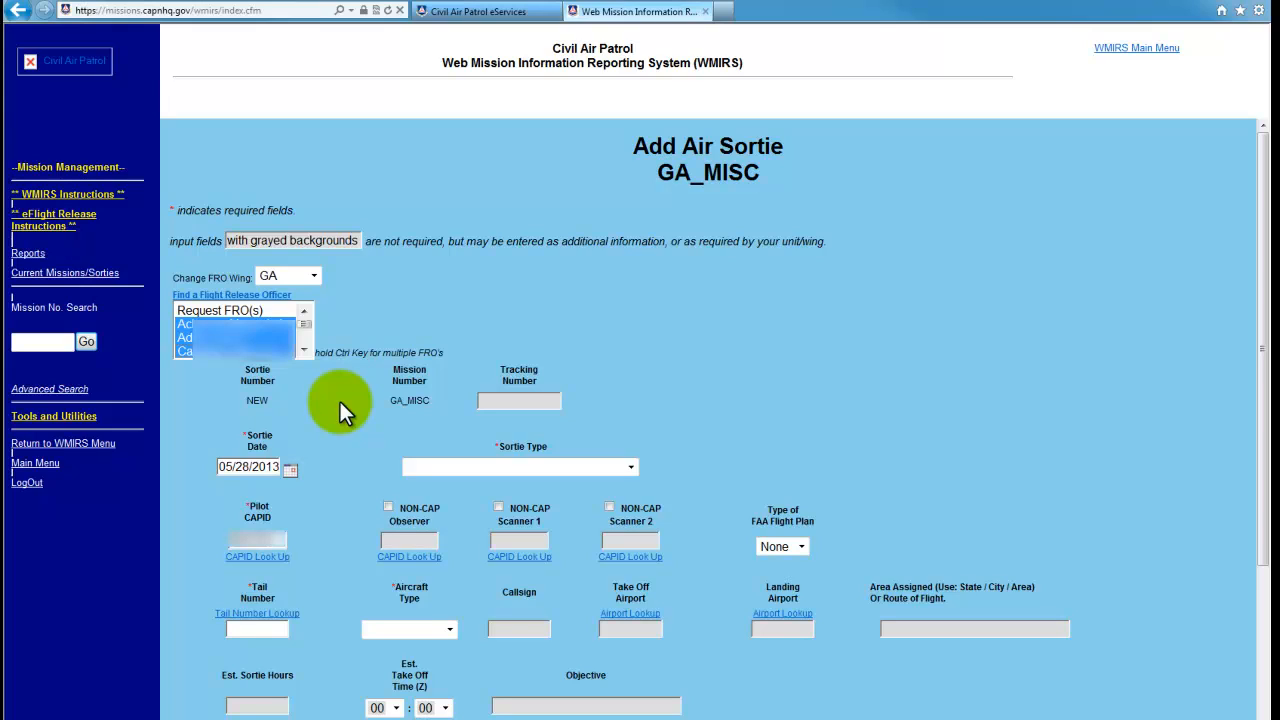
pyautogui.click(290, 472)
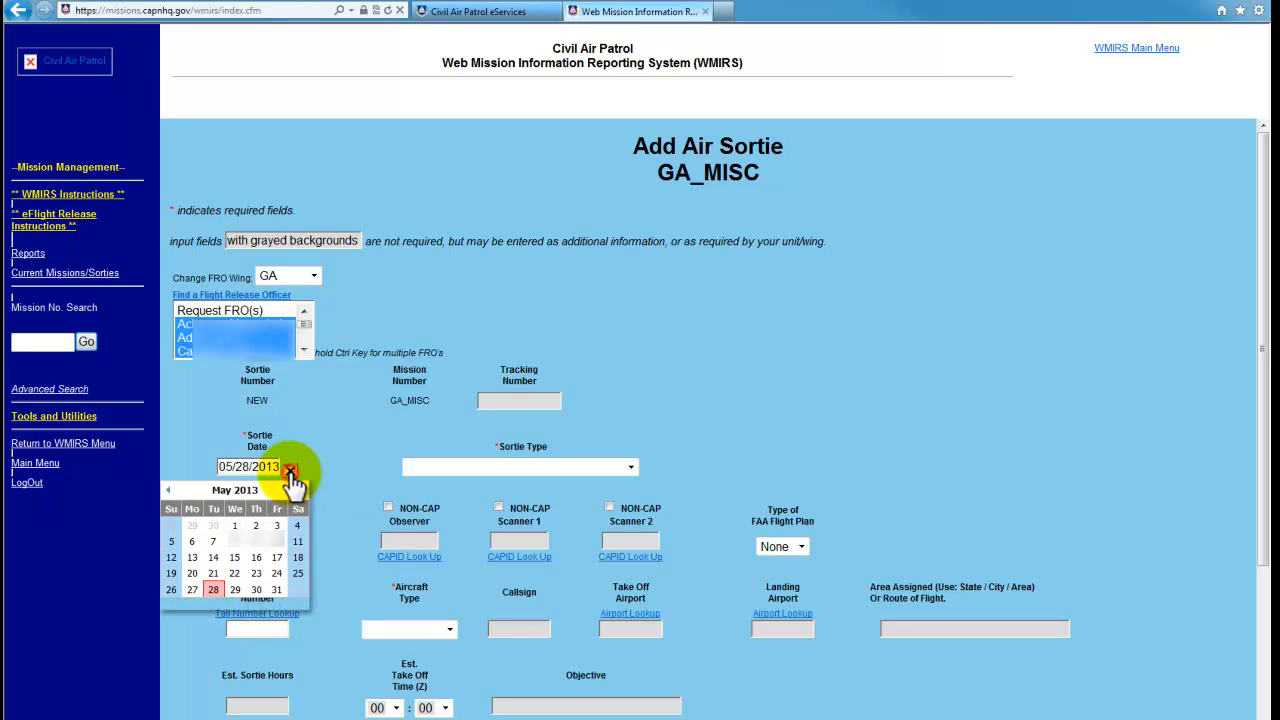
pyautogui.click(278, 589)
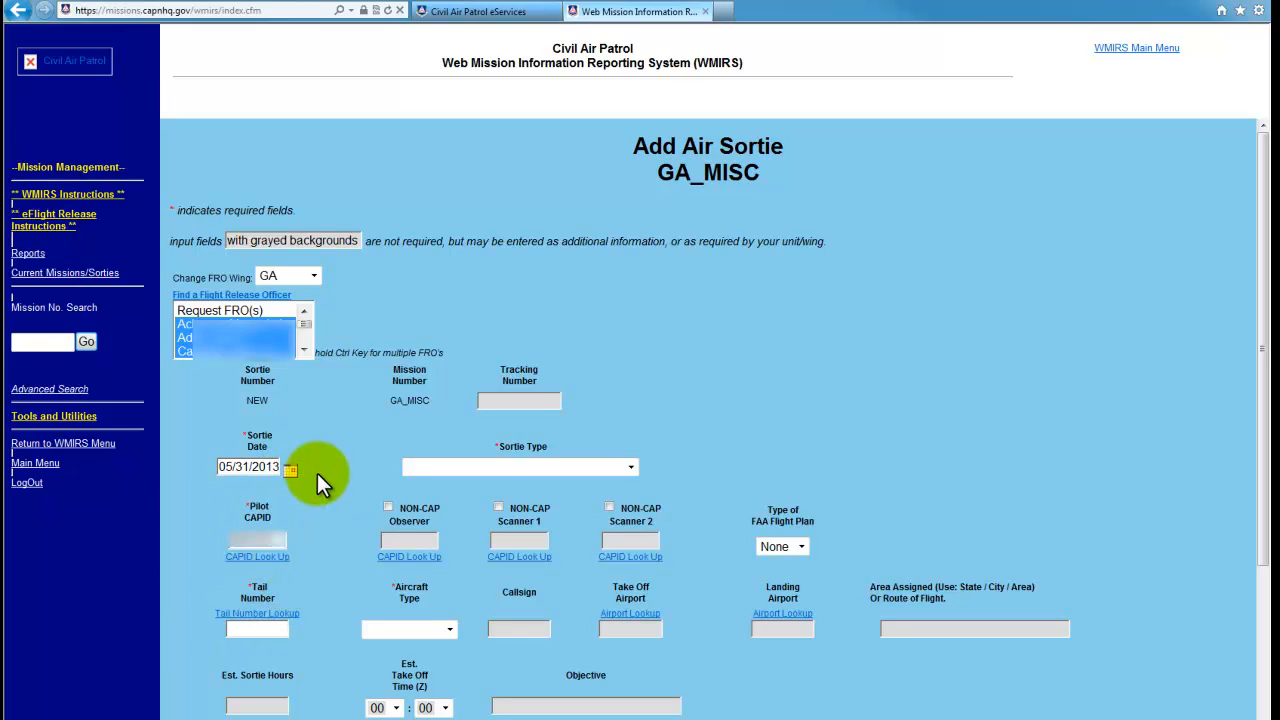
# - Set the sortie type to Training/Evaluation and leave the FAA flight plan type at None
pyautogui.click(452, 470)
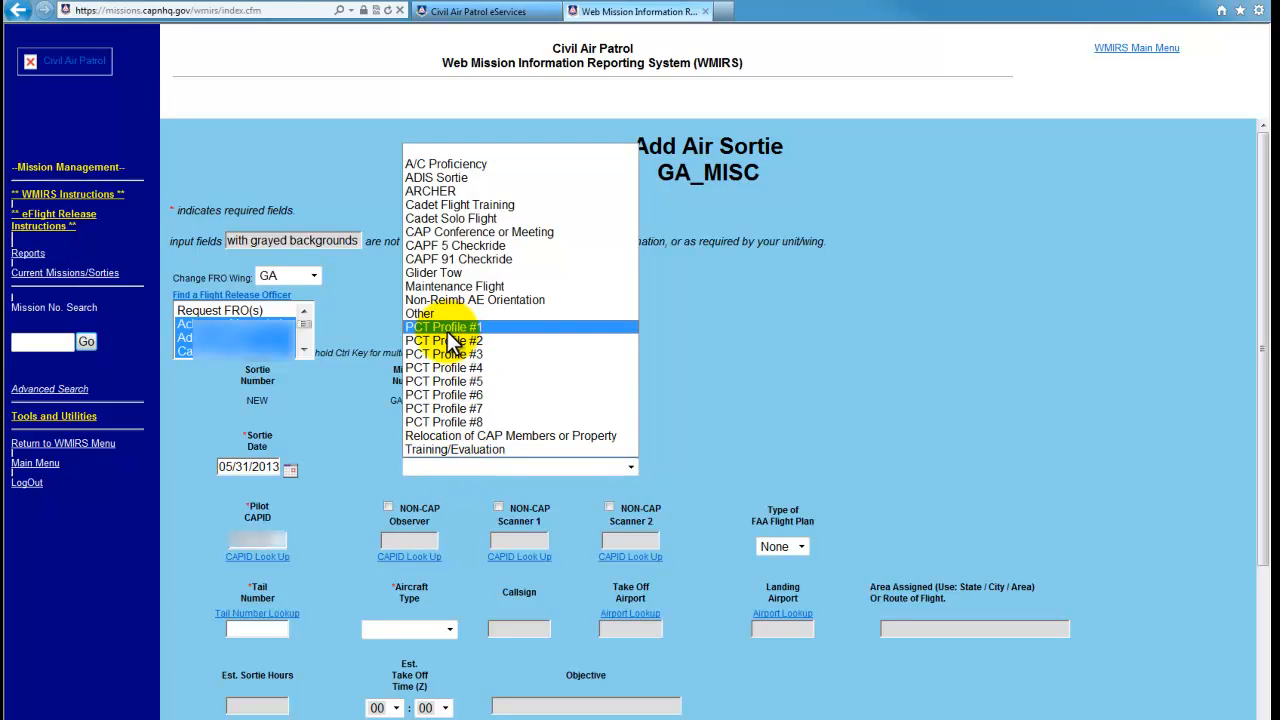
pyautogui.click(460, 445)
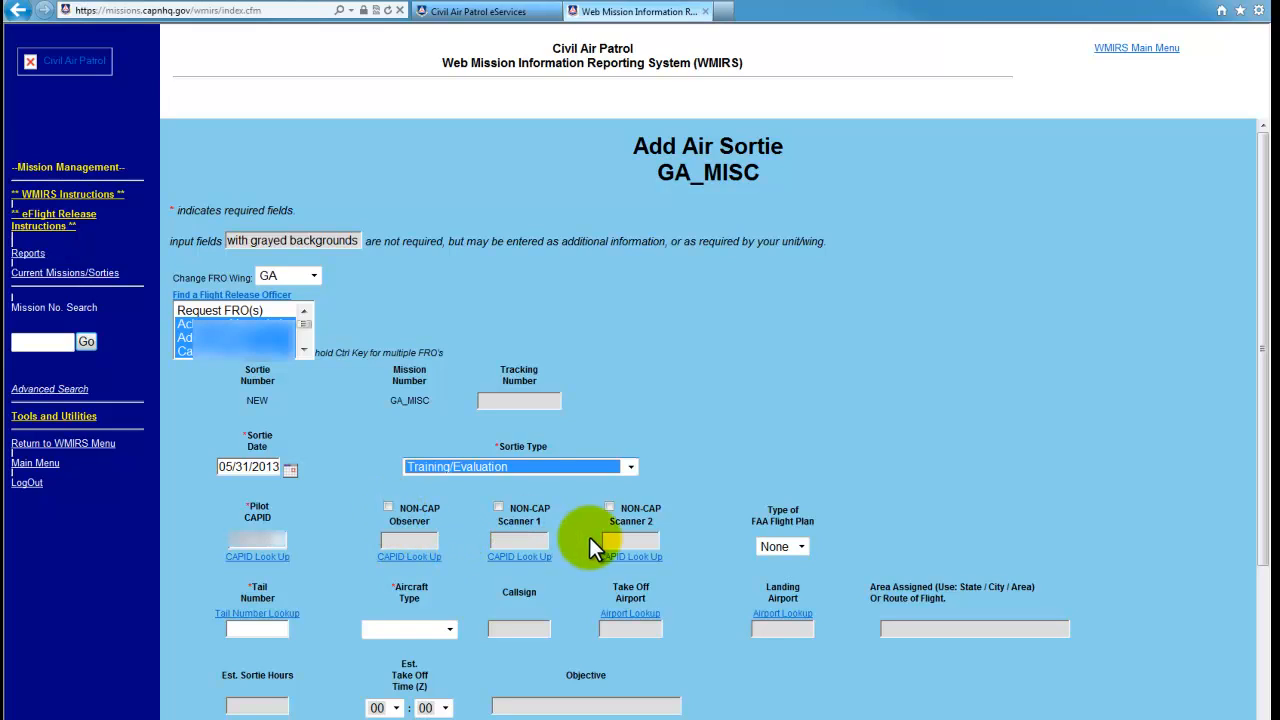
pyautogui.click(802, 546)
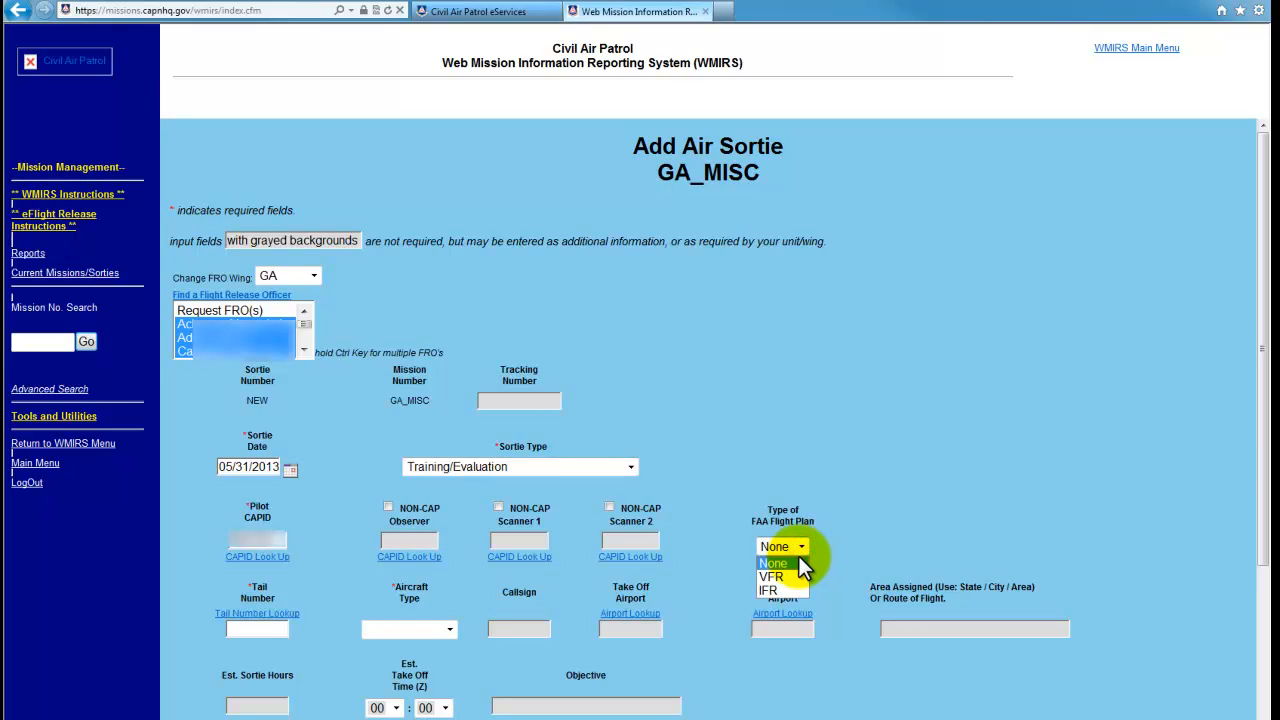
pyautogui.click(845, 514)
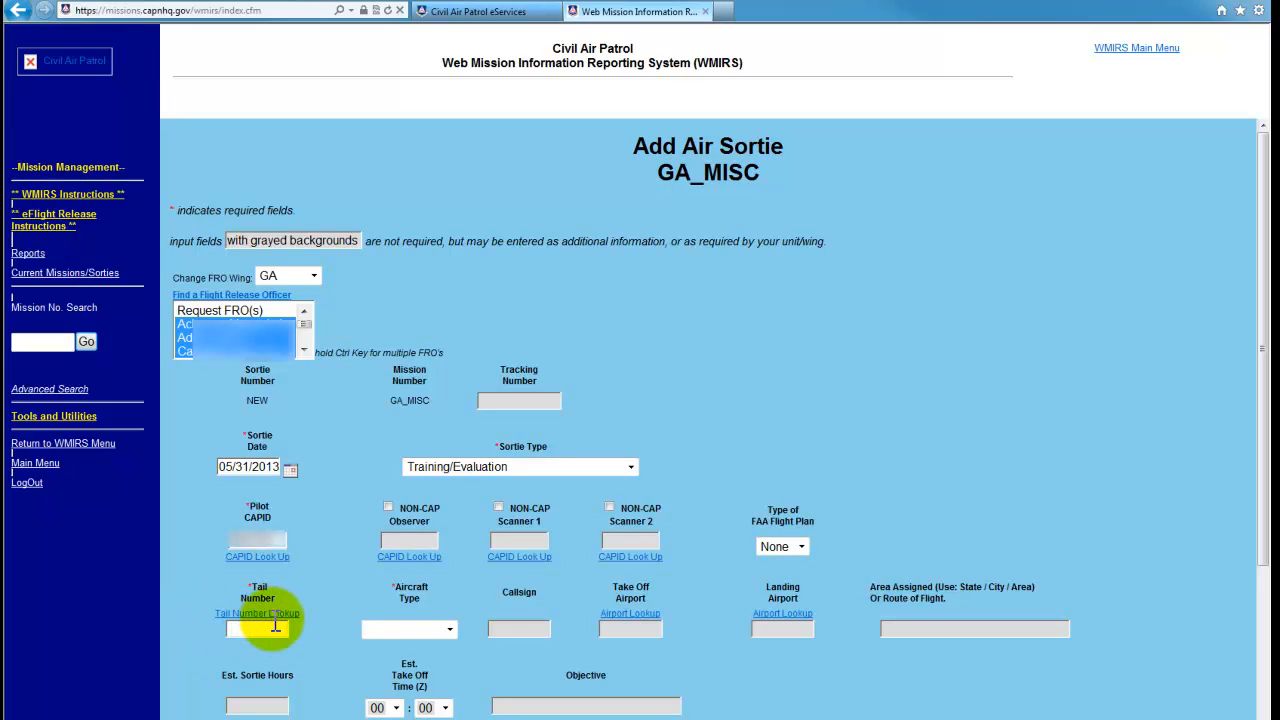
# - Look up the Georgia wing's aircraft and choose tail number N237CP for the sortie
pyautogui.click(248, 612)
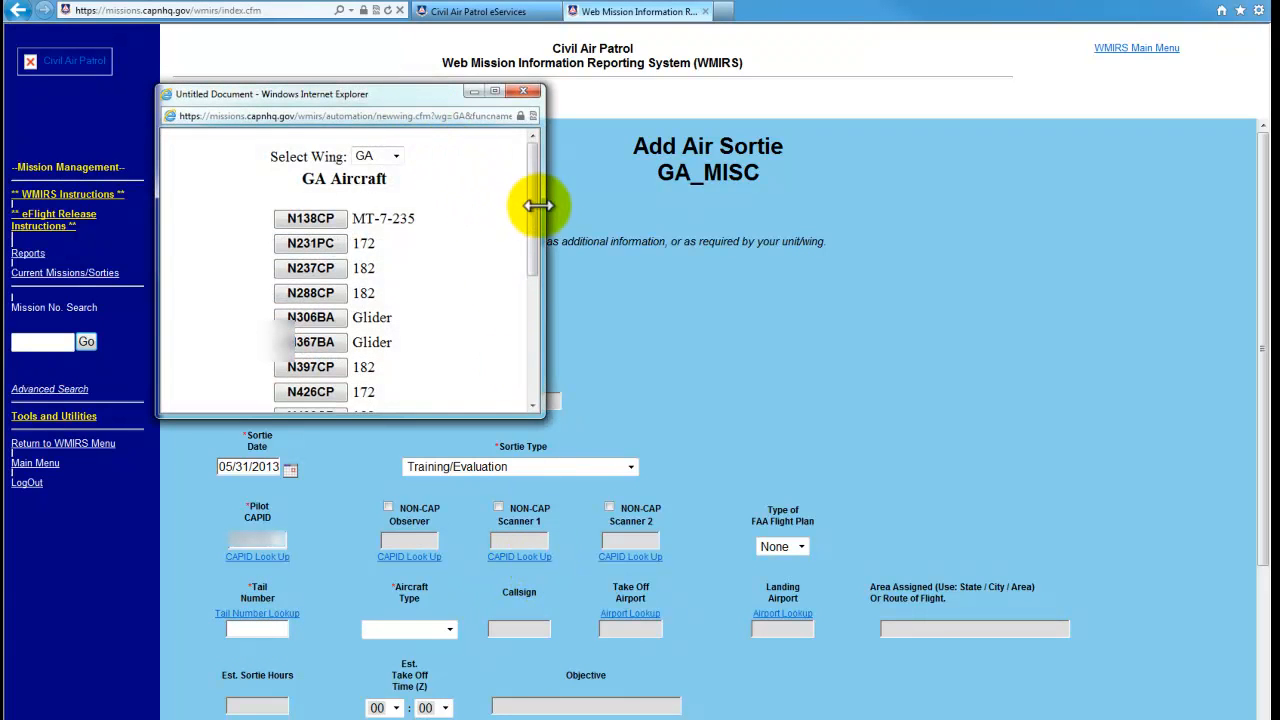
pyautogui.moveTo(533, 209); pyautogui.dragTo(528, 241)
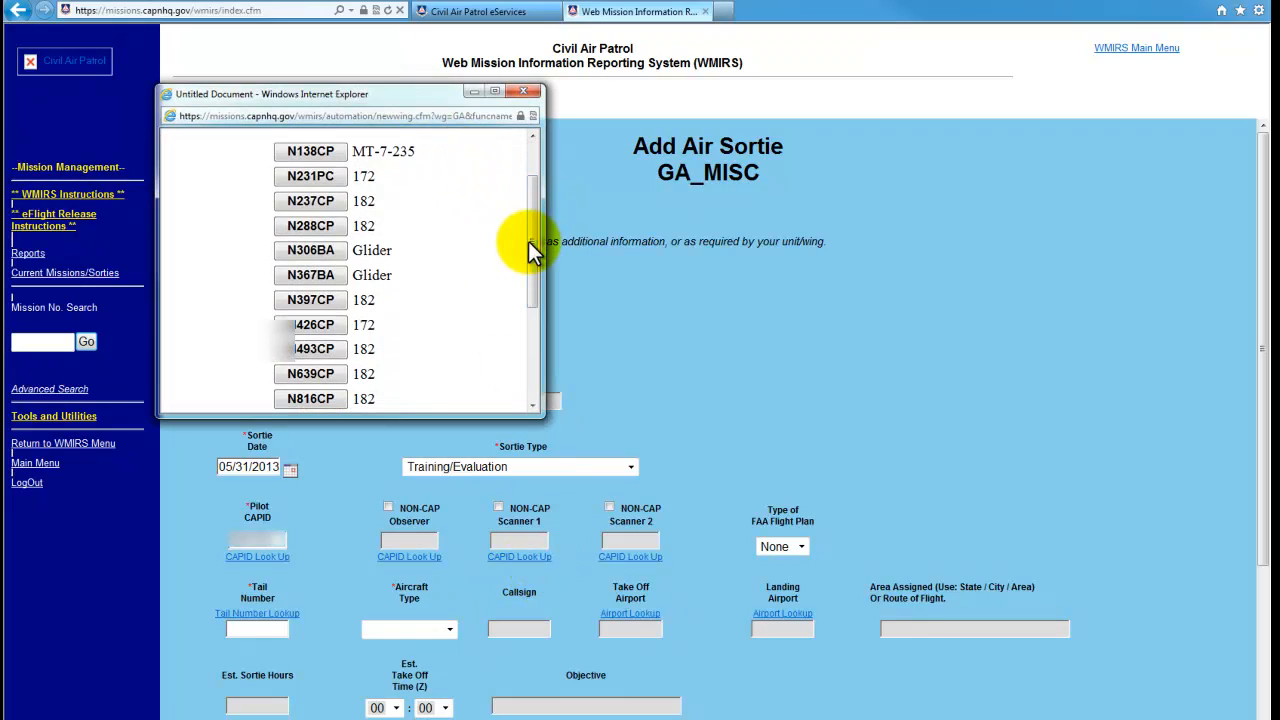
pyautogui.click(302, 200)
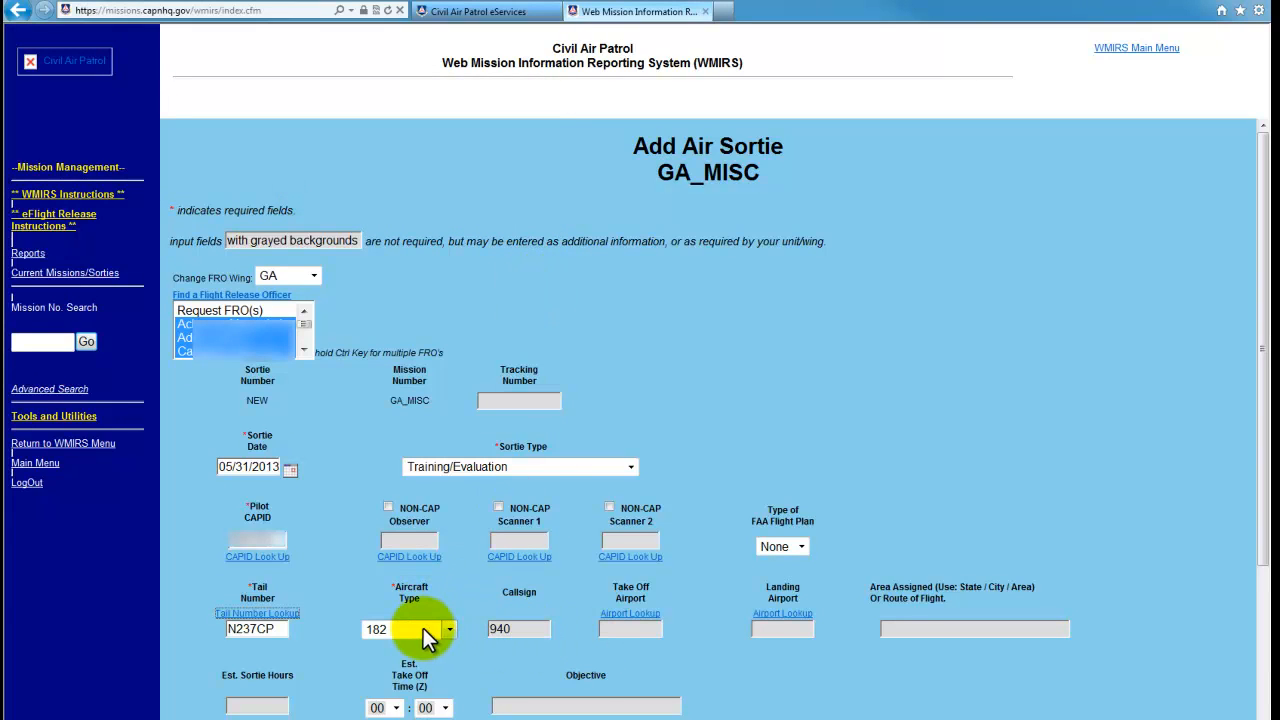
# - Set the take-off airport to FFC, the landing airport to PDK and the route of flight to DIRECT
pyautogui.click(636, 630)
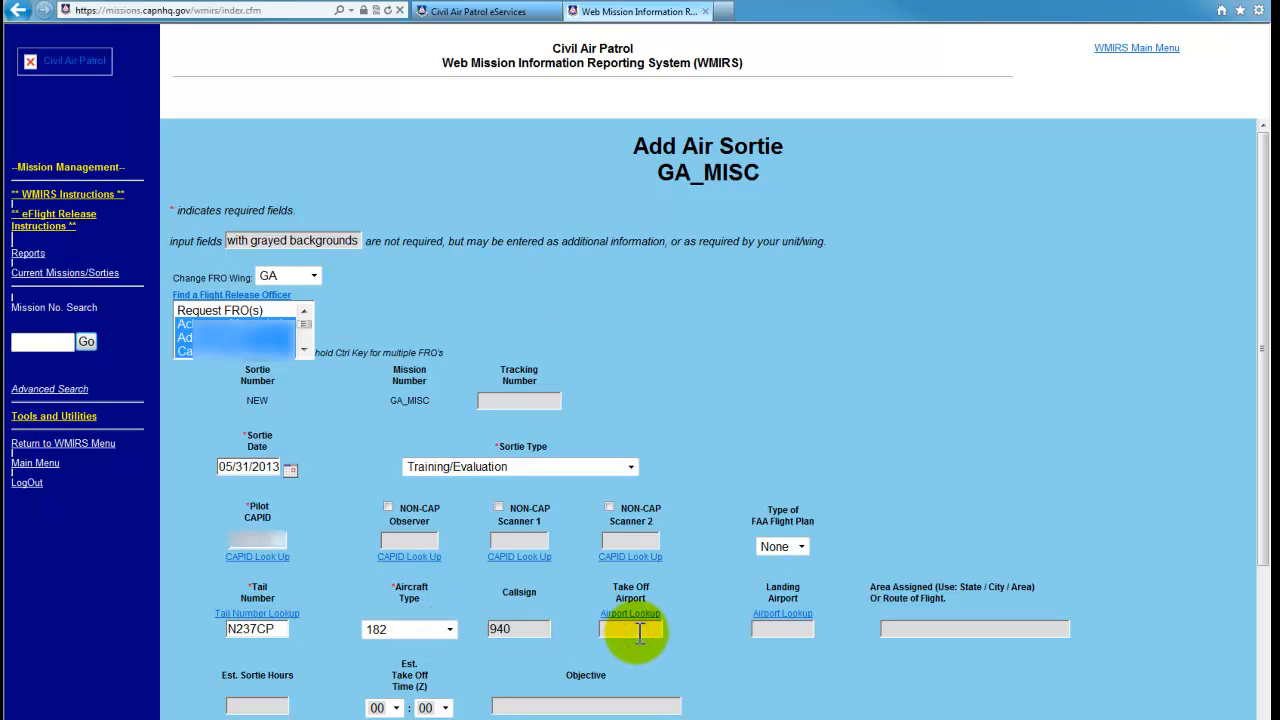
pyautogui.write('FFC')
pyautogui.press('Tab')
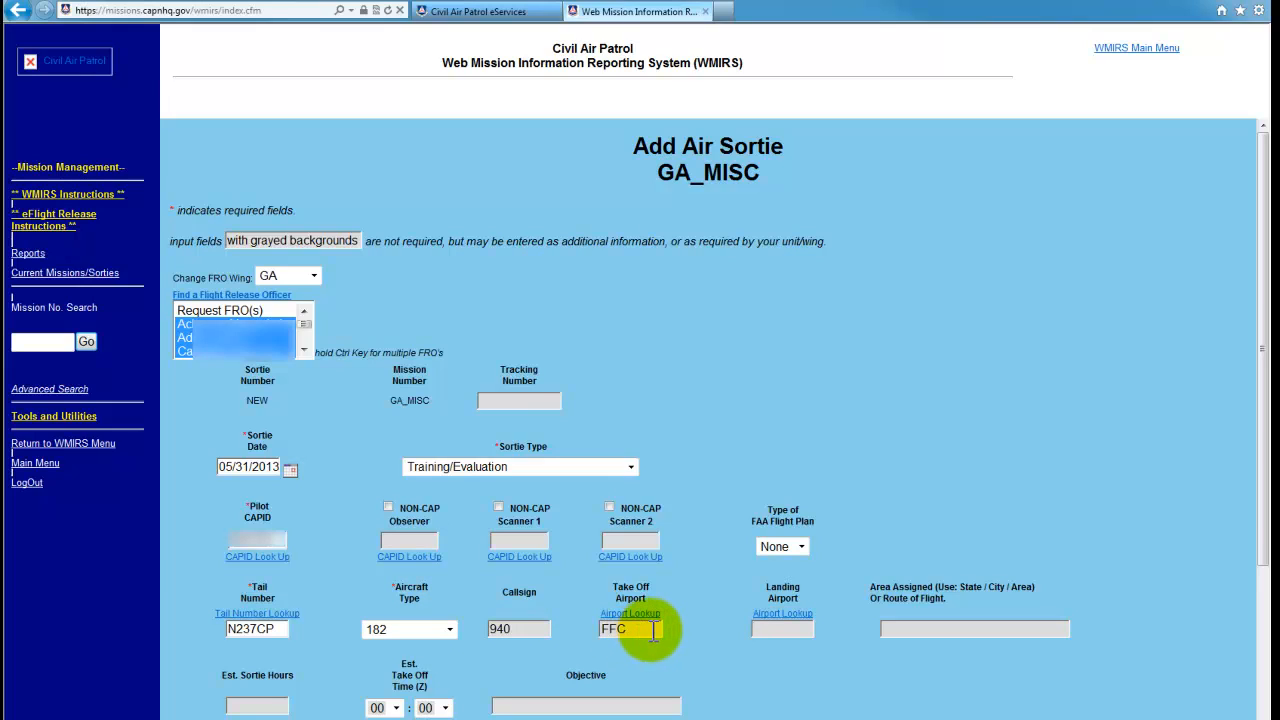
pyautogui.write('PDK')
pyautogui.click(946, 630)
pyautogui.write('DIRECT')
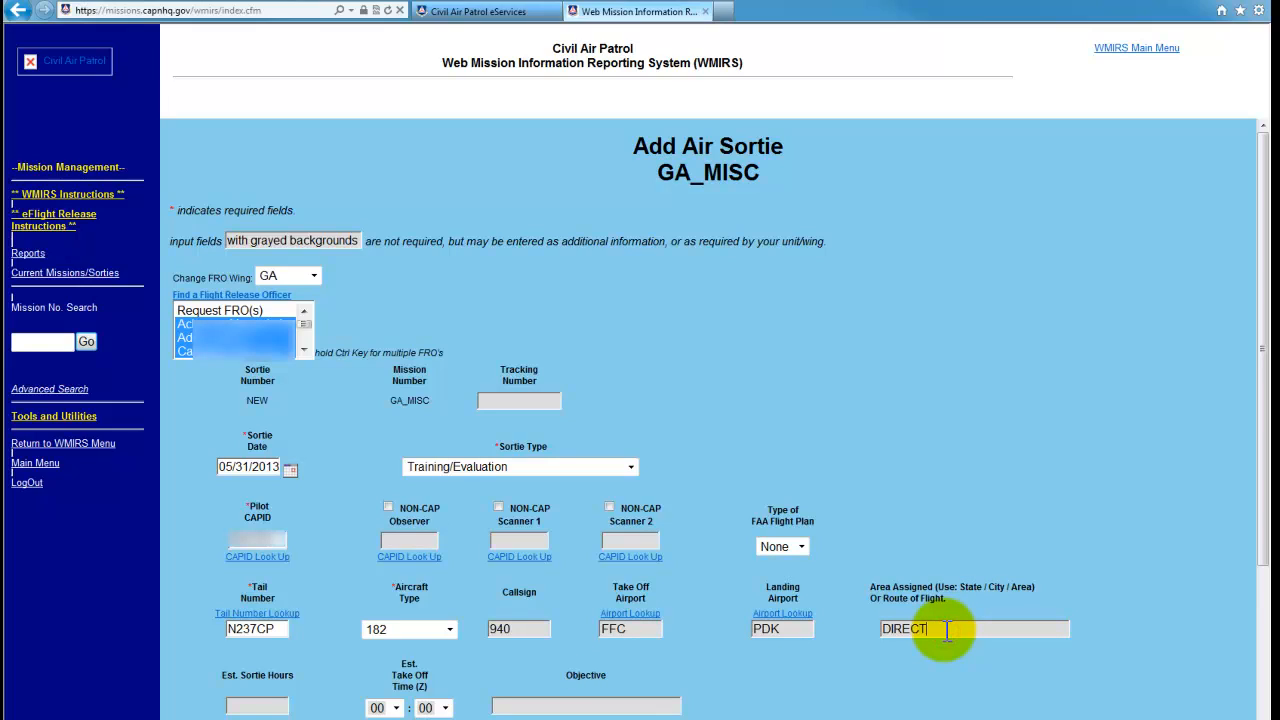
# - Enter .7 estimated sortie hours, a 12:00 Zulu estimated take-off and the objective TRAINING, and add the sortie
pyautogui.click(246, 706)
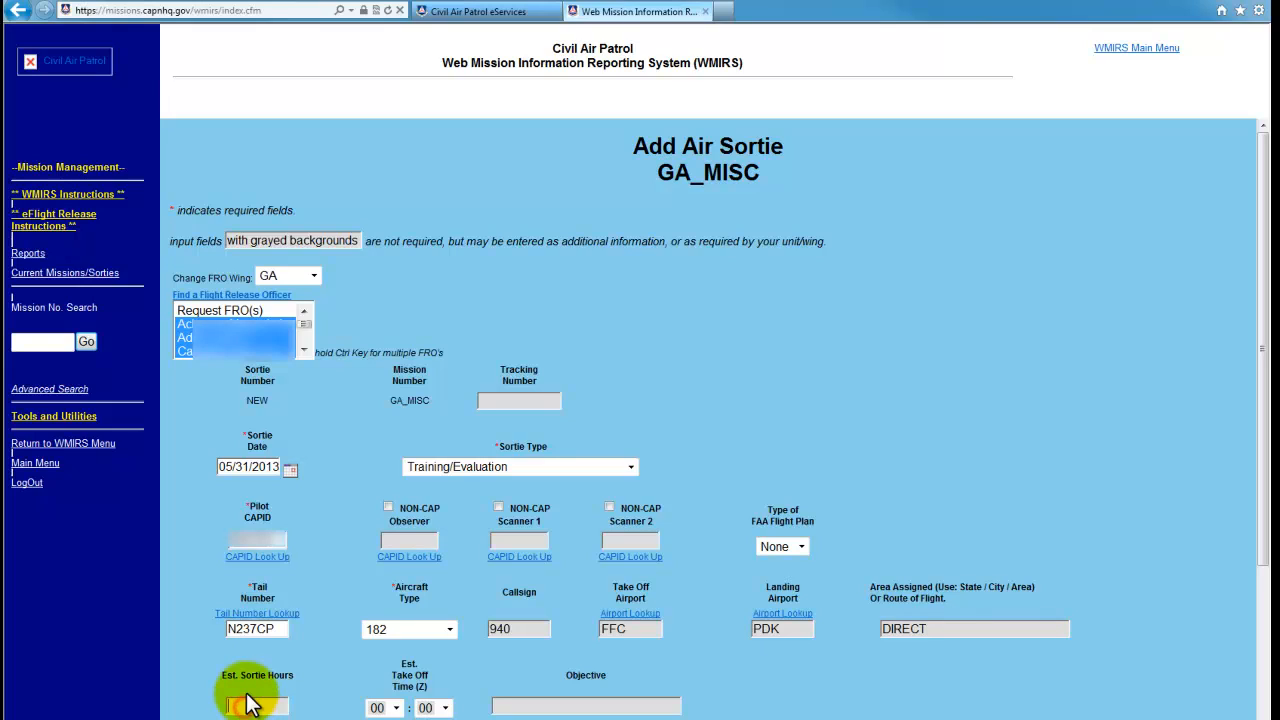
pyautogui.write('7')
pyautogui.click(396, 708)
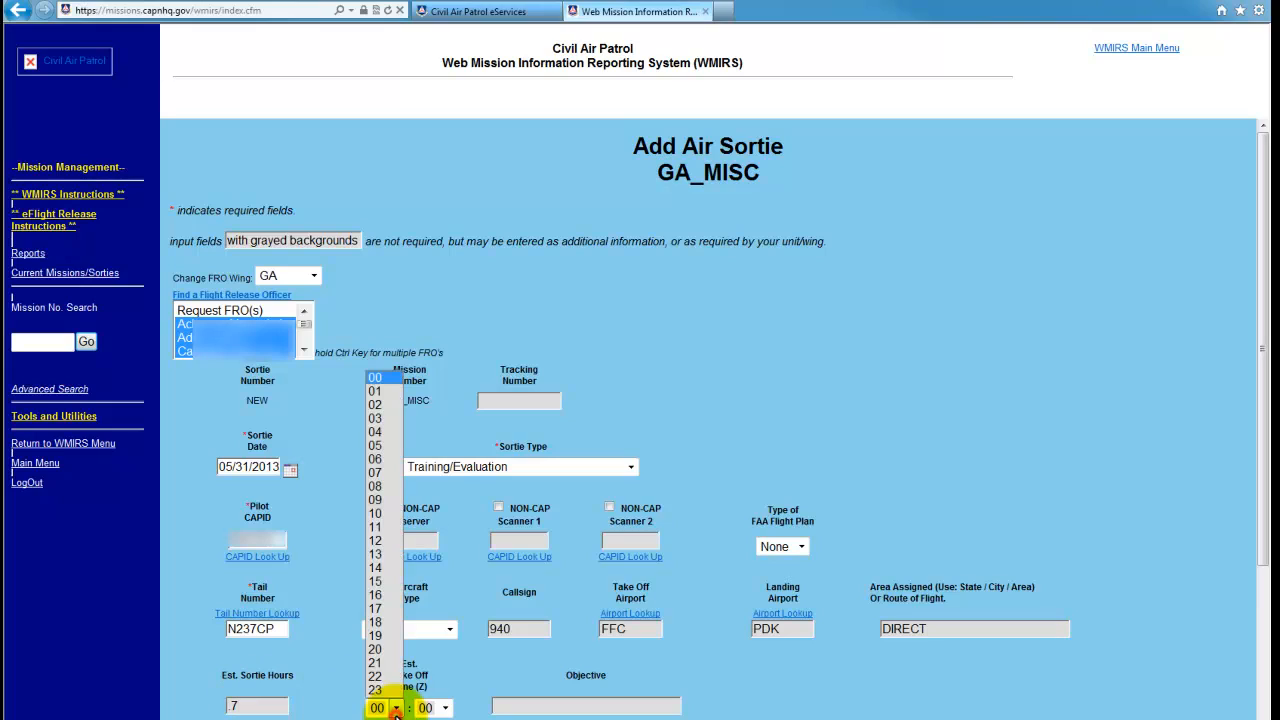
pyautogui.click(374, 542)
pyautogui.click(592, 706)
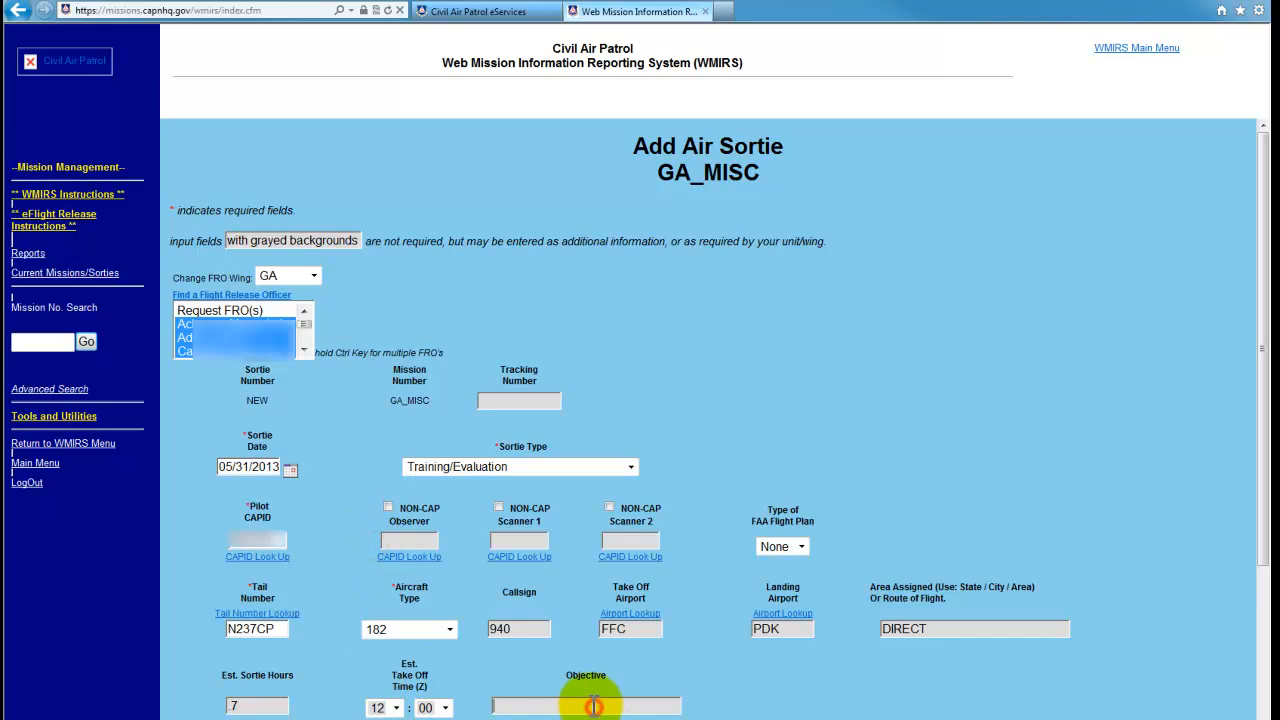
pyautogui.write('TRAINING')
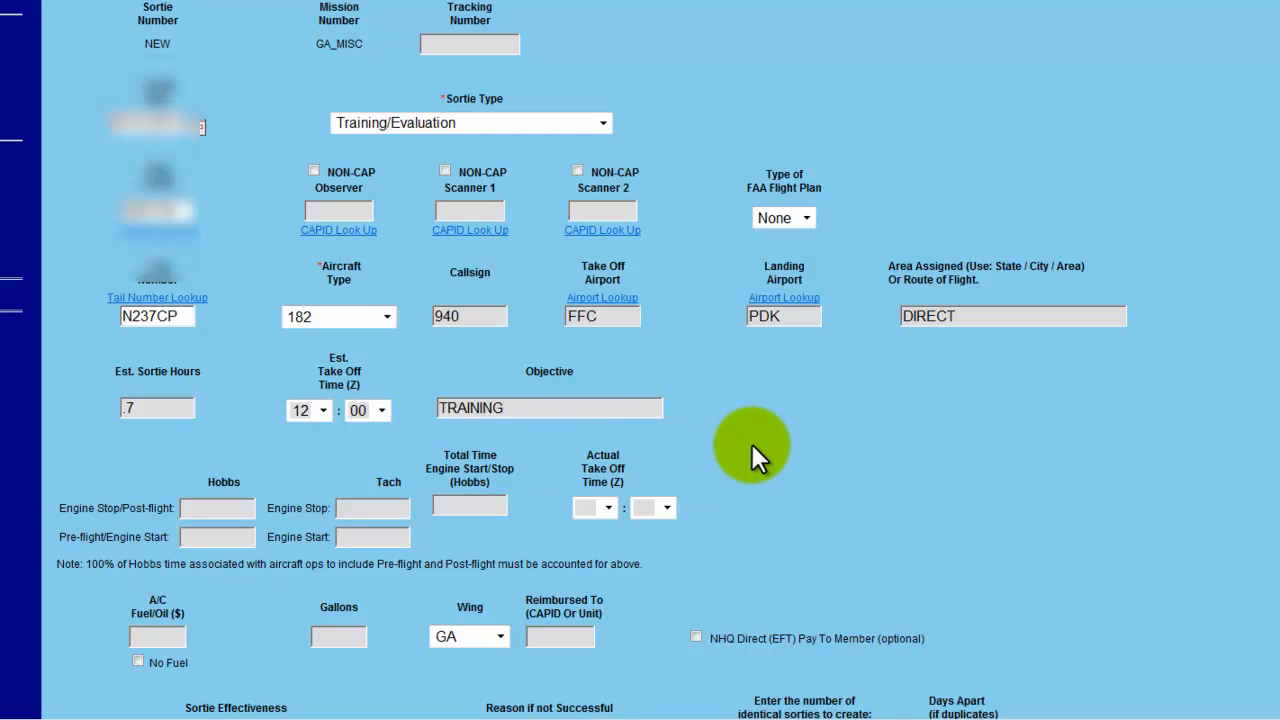
pyautogui.scroll(-2, 258, 351)
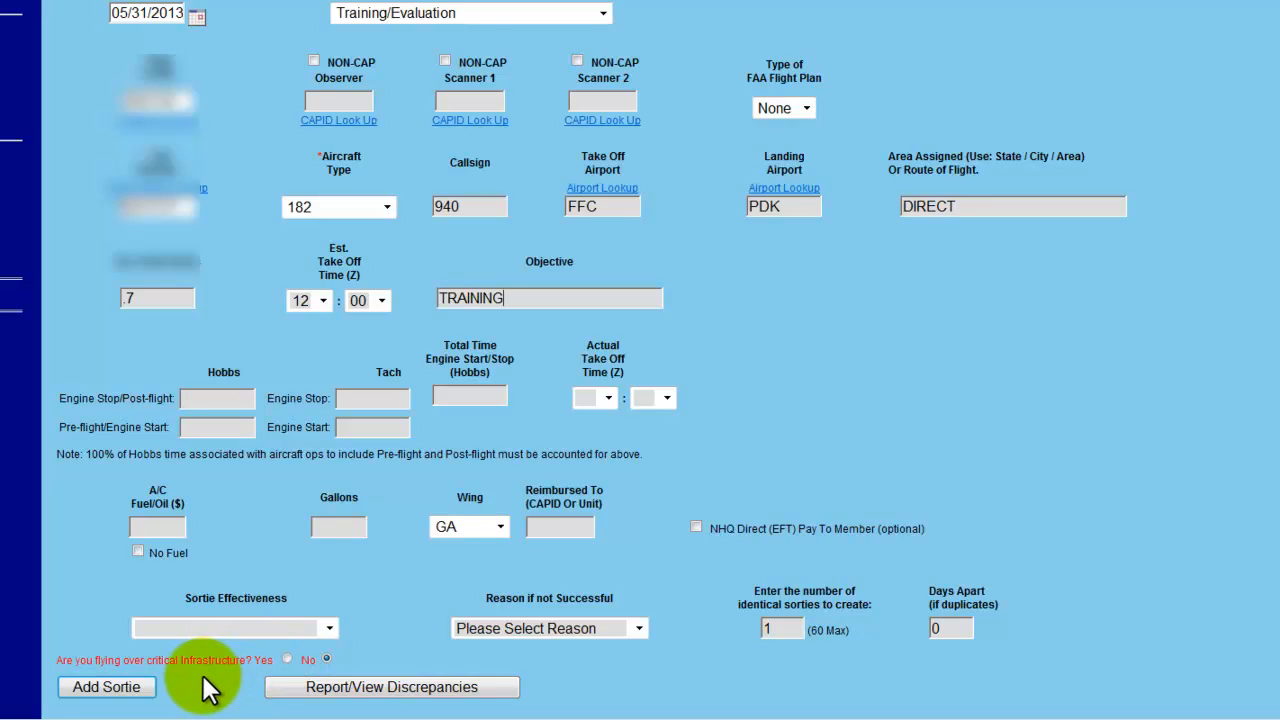
pyautogui.click(128, 688)
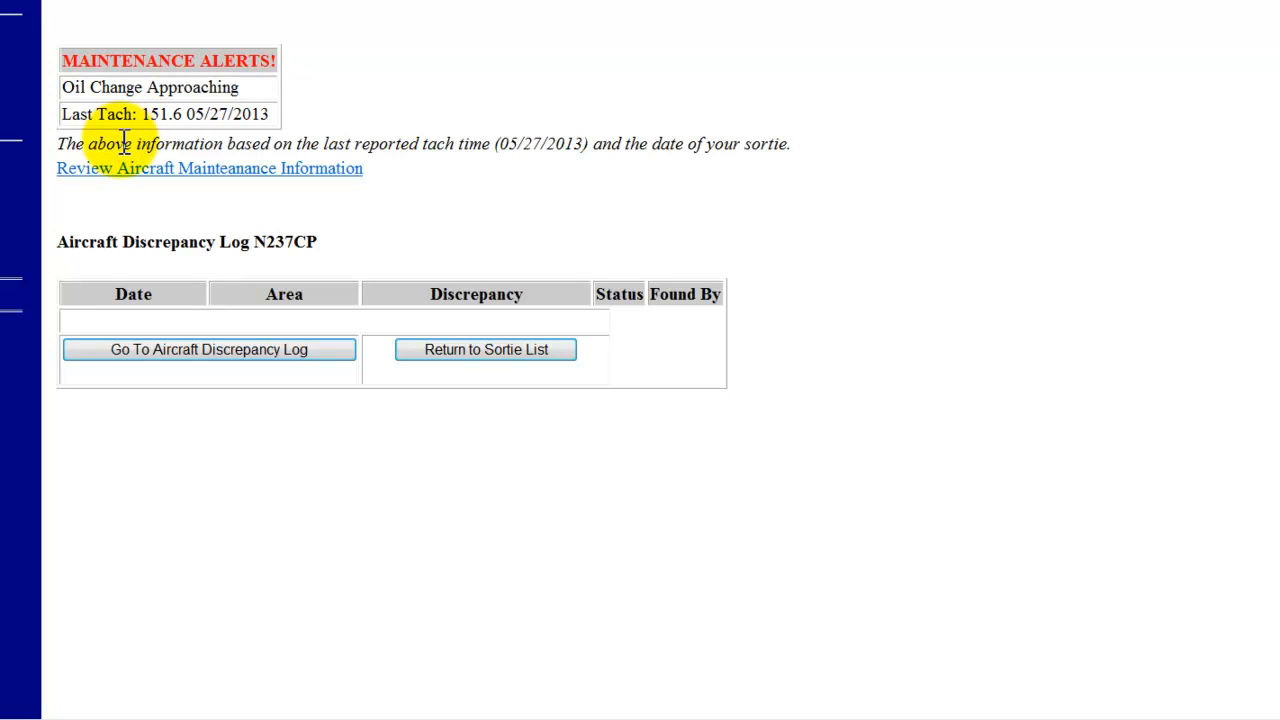
# - Review N237CP's aircraft maintenance information in a separate browser tab, including its oil change details, and close that tab
pyautogui.rightClick(145, 167)
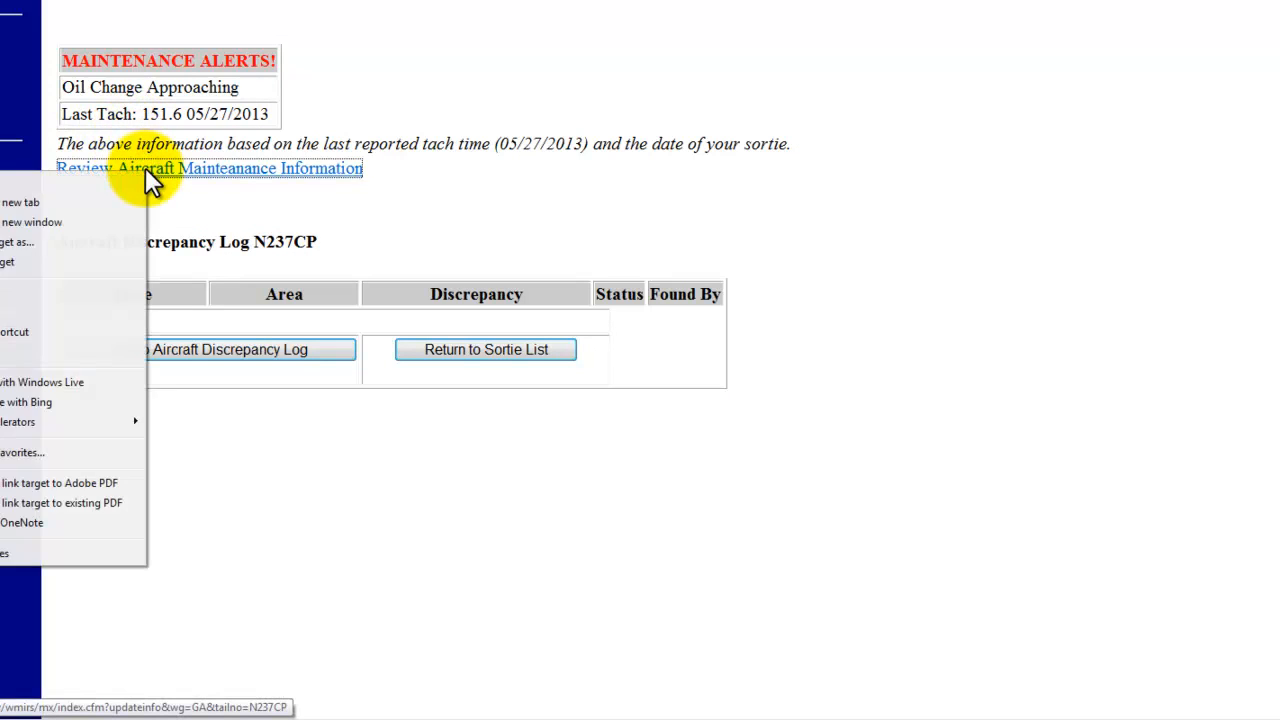
pyautogui.click(97, 201)
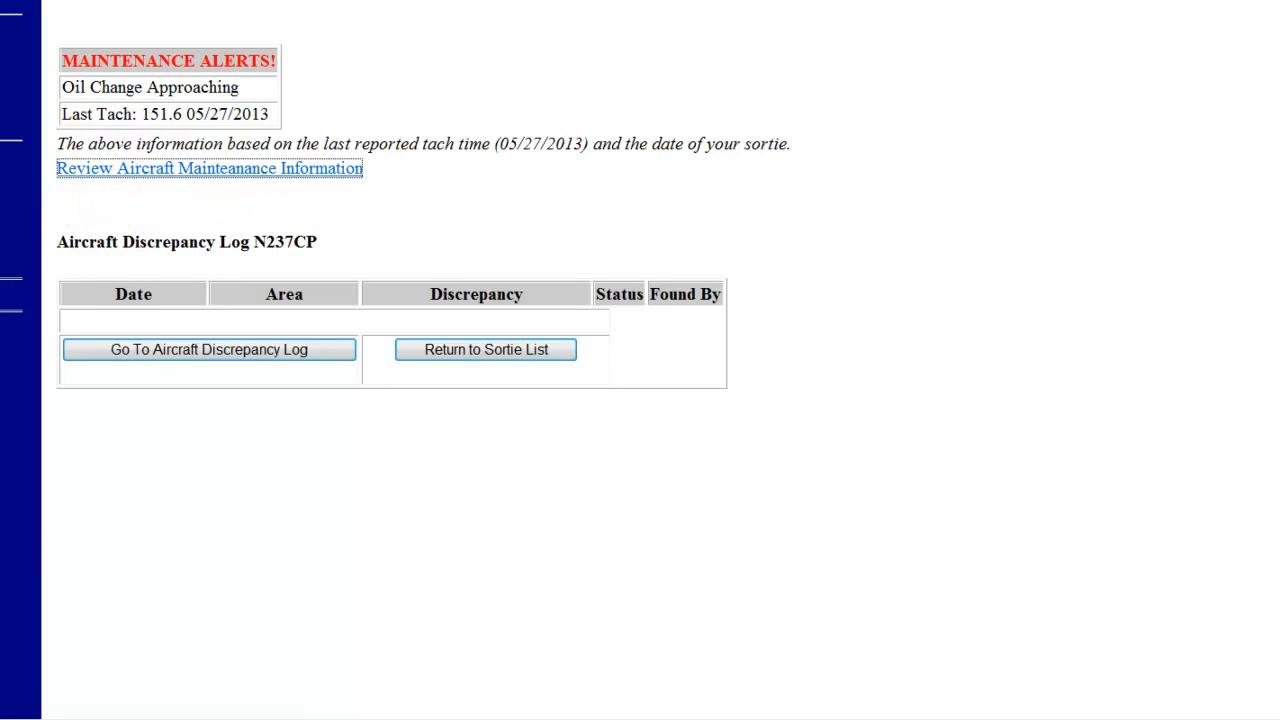
pyautogui.click(760, 16)
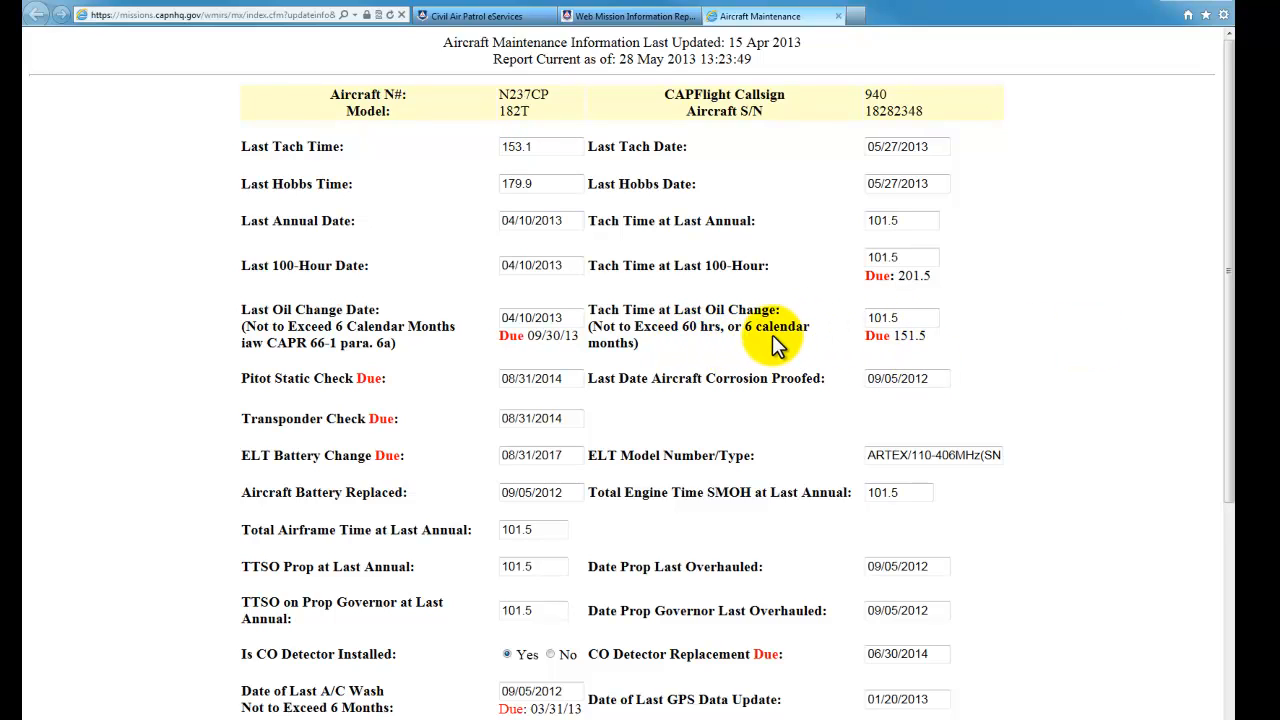
pyautogui.click(839, 17)
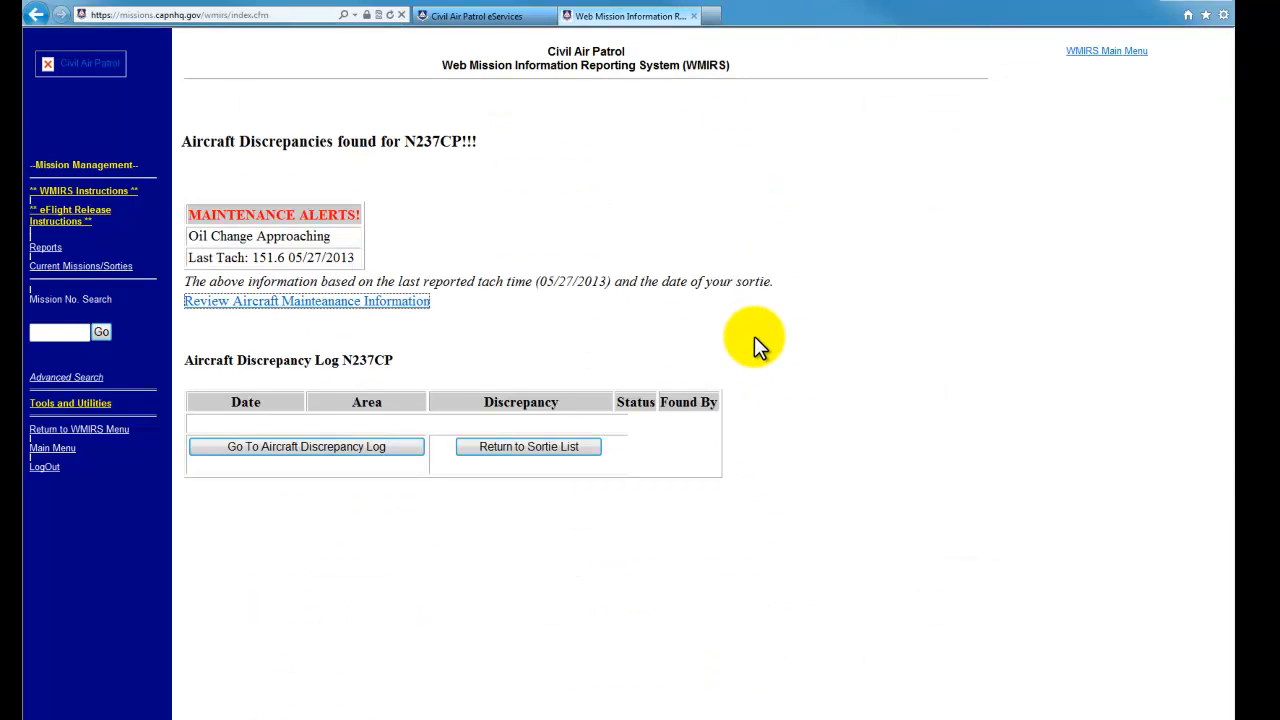
# - Show the 05/31/2013 sorties in the mission's sortie list and view the 104 data of the N237CP sortie
pyautogui.click(502, 447)
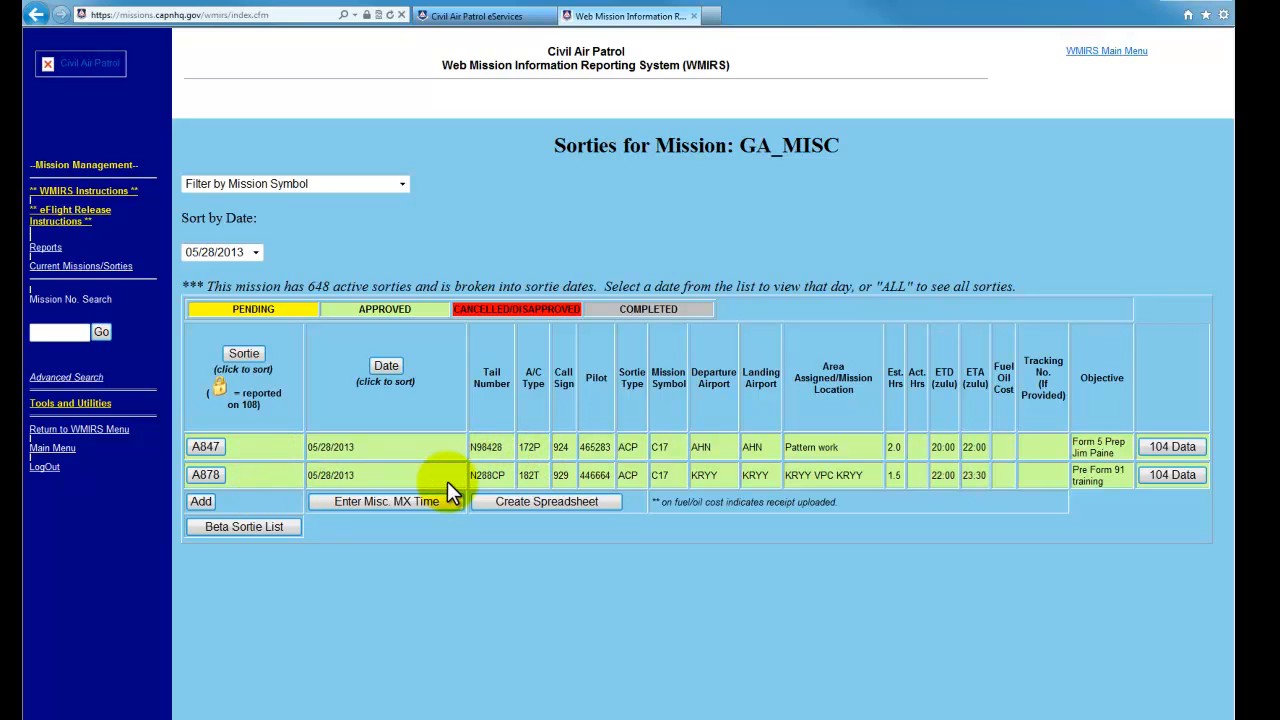
pyautogui.click(256, 252)
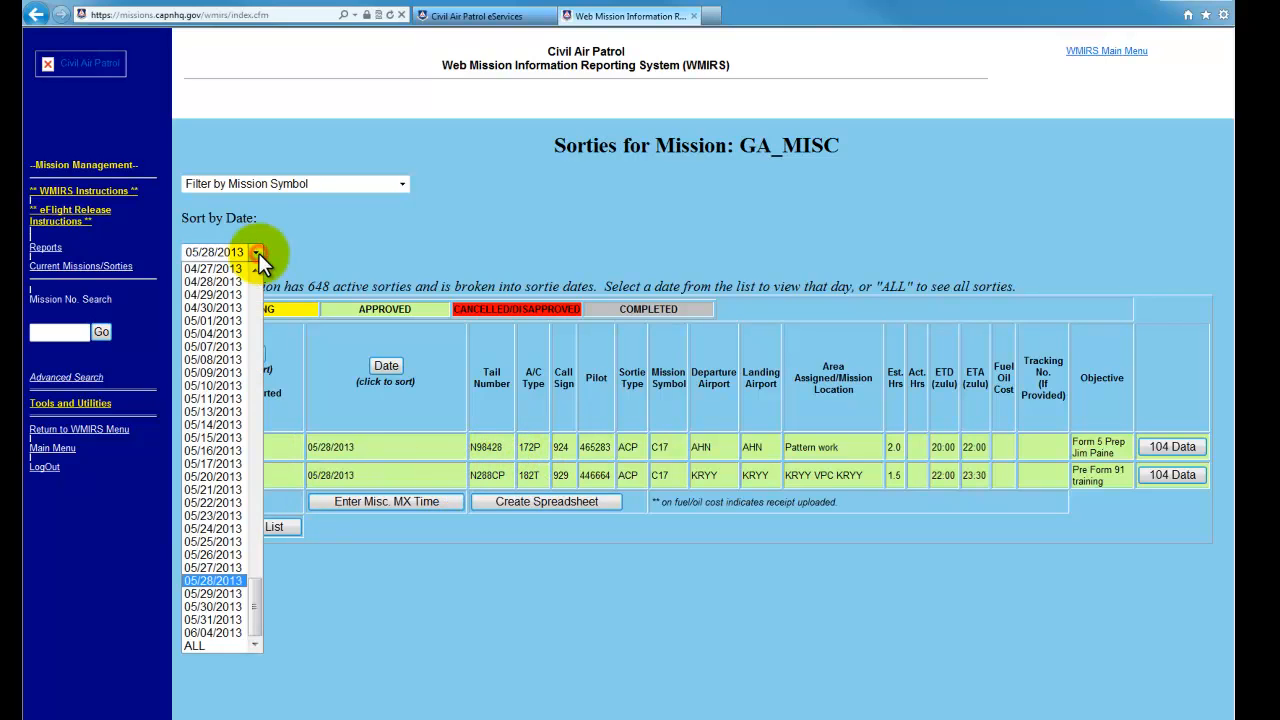
pyautogui.click(235, 619)
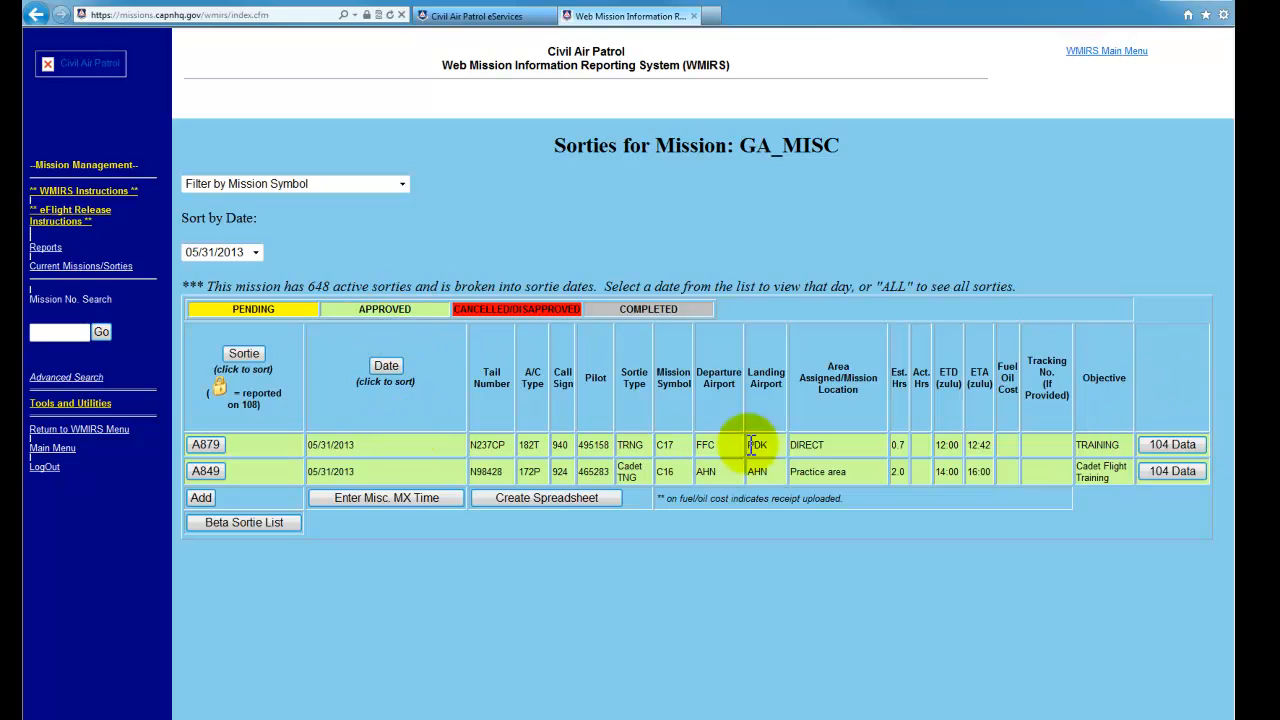
pyautogui.click(1174, 445)
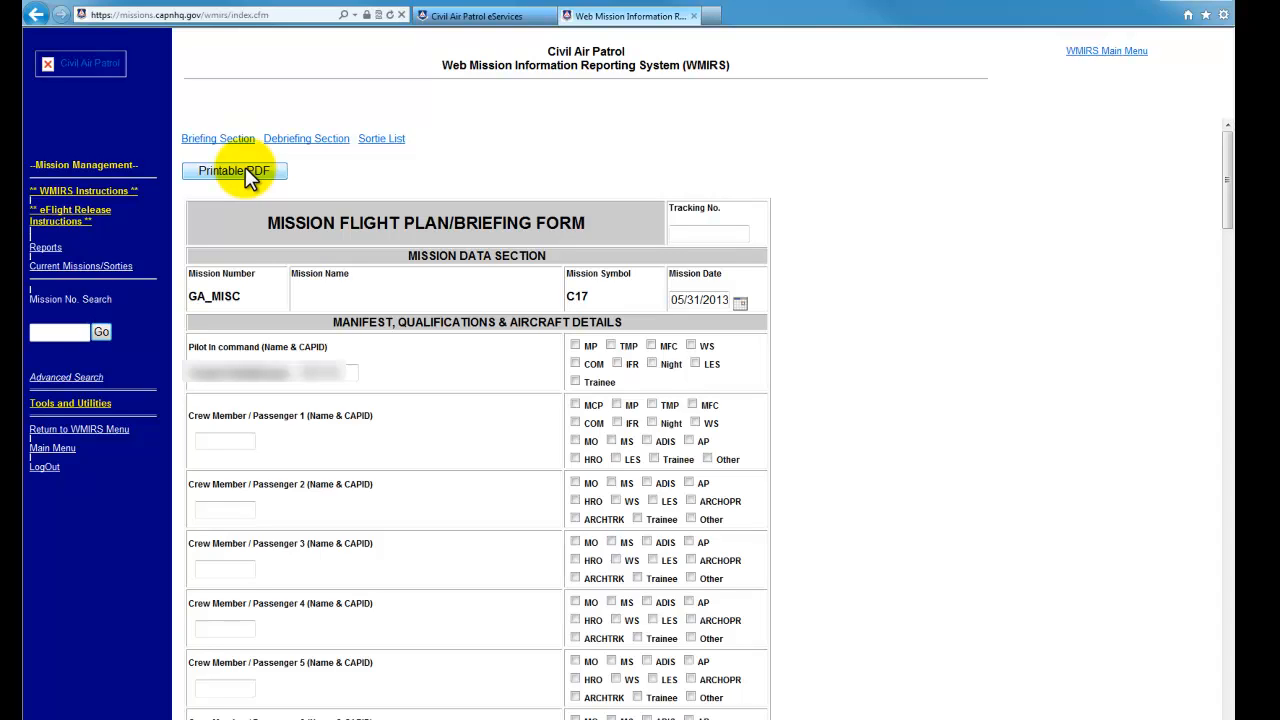
pyautogui.click(35, 14)
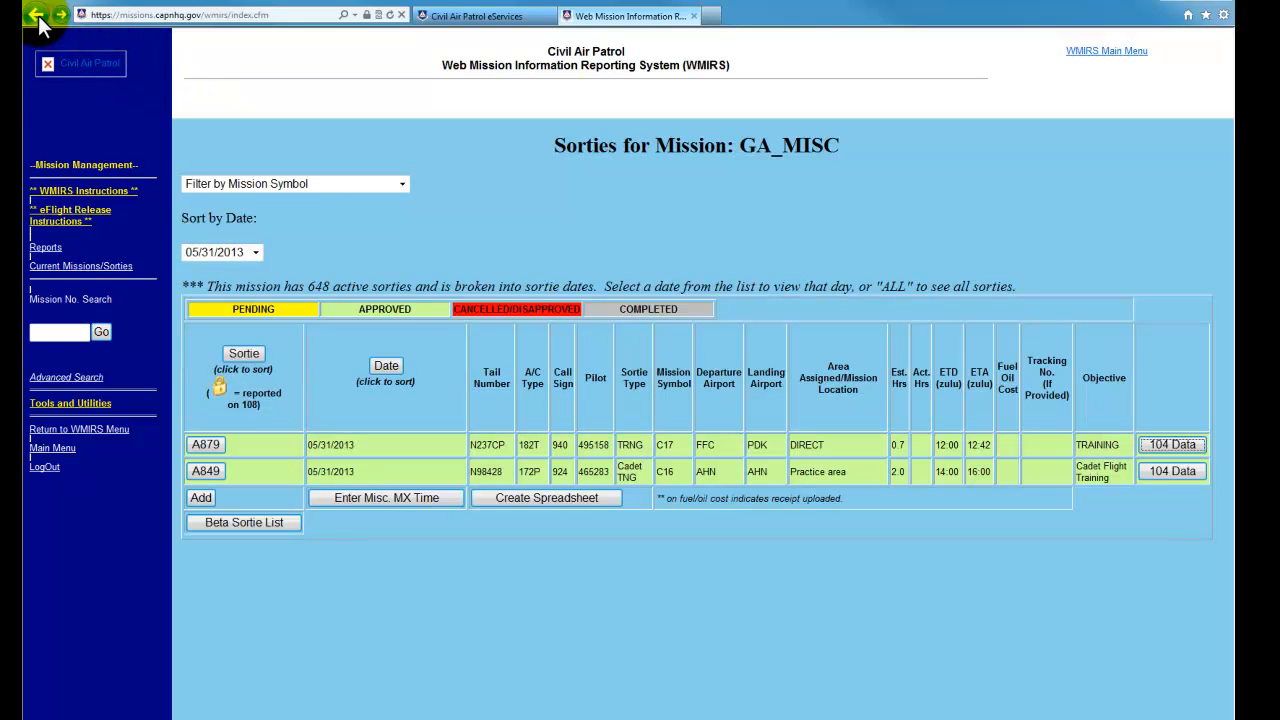
# - Open the N237CP sortie of 05/31/2013 and cancel that sortie
pyautogui.click(207, 445)
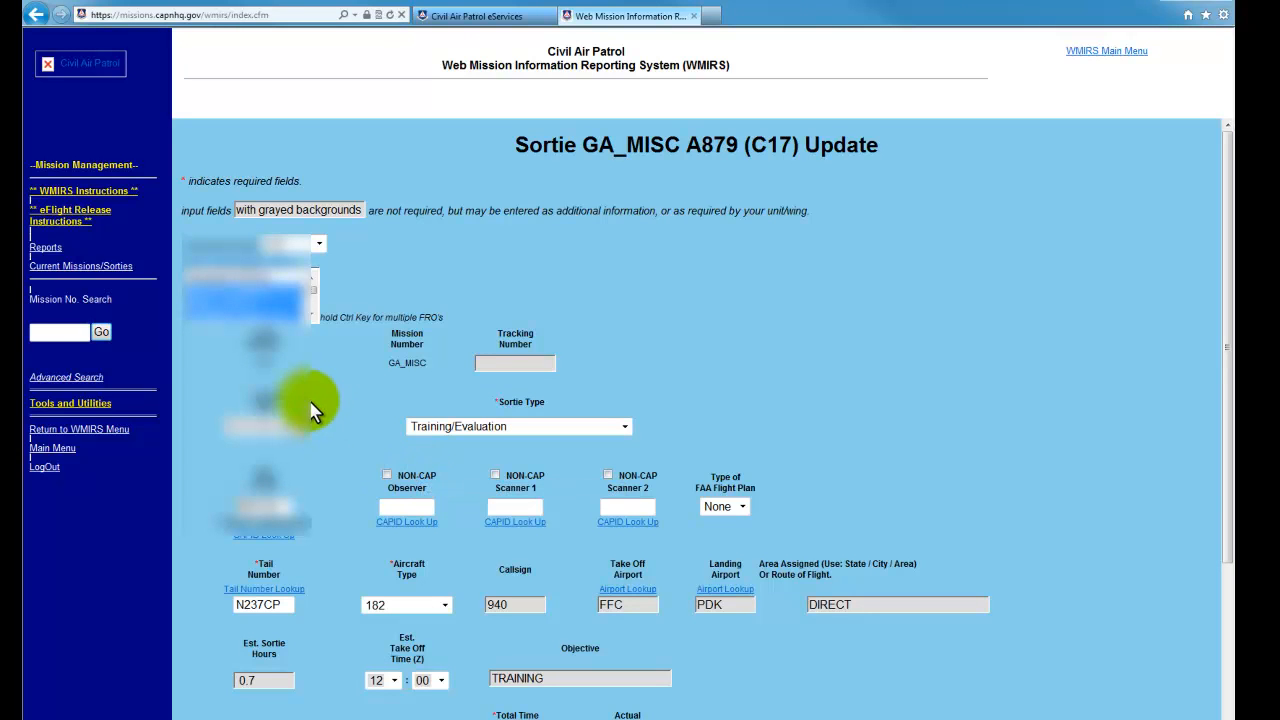
pyautogui.scroll(-3, 321, 349)
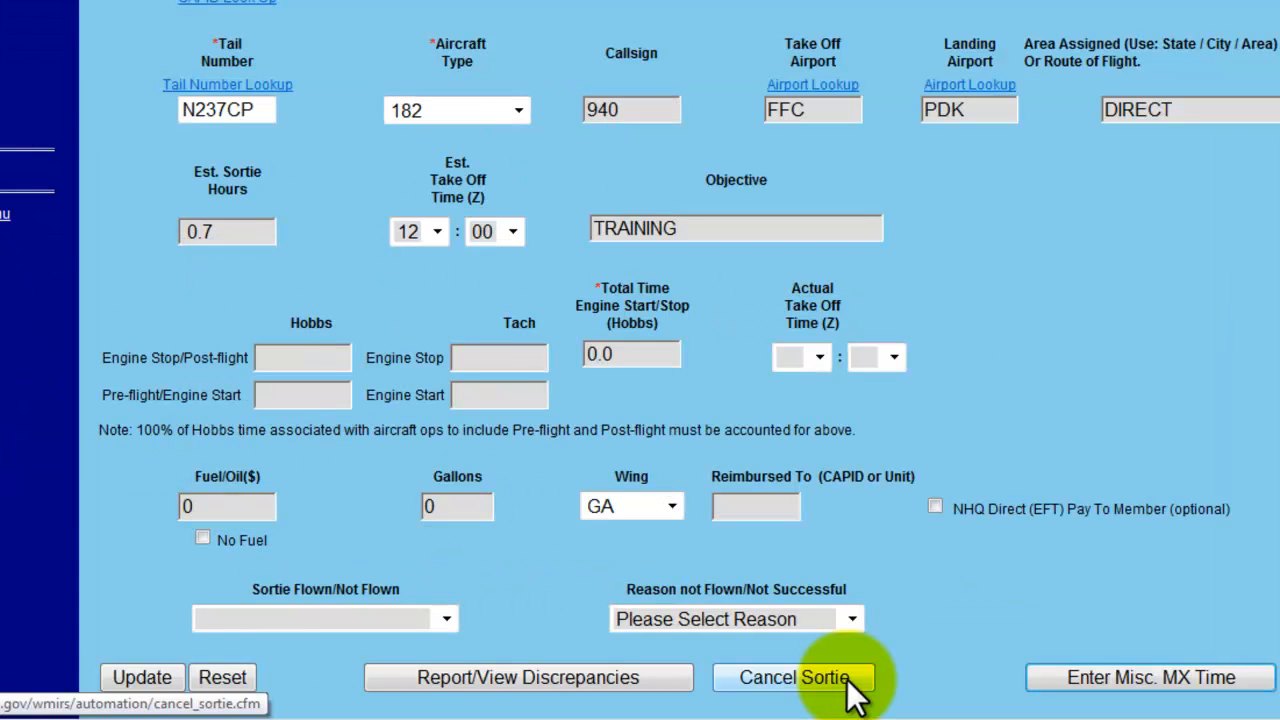
pyautogui.click(847, 677)
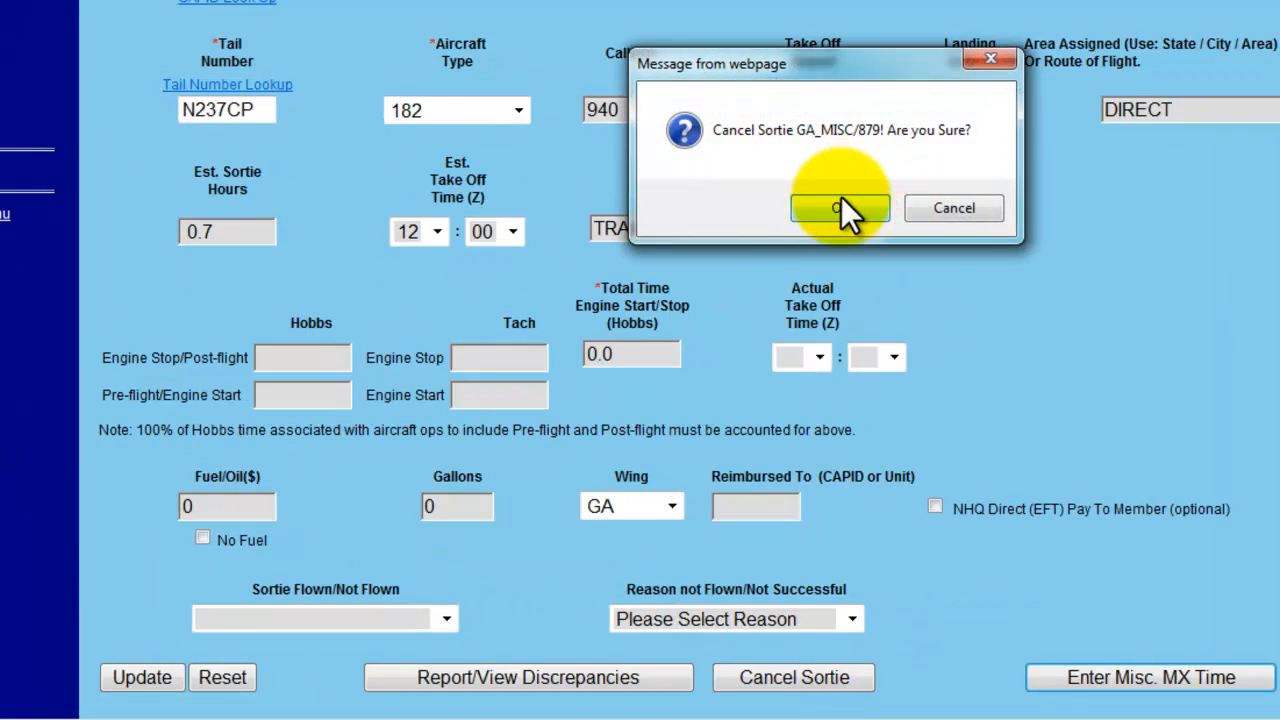
pyautogui.click(841, 203)
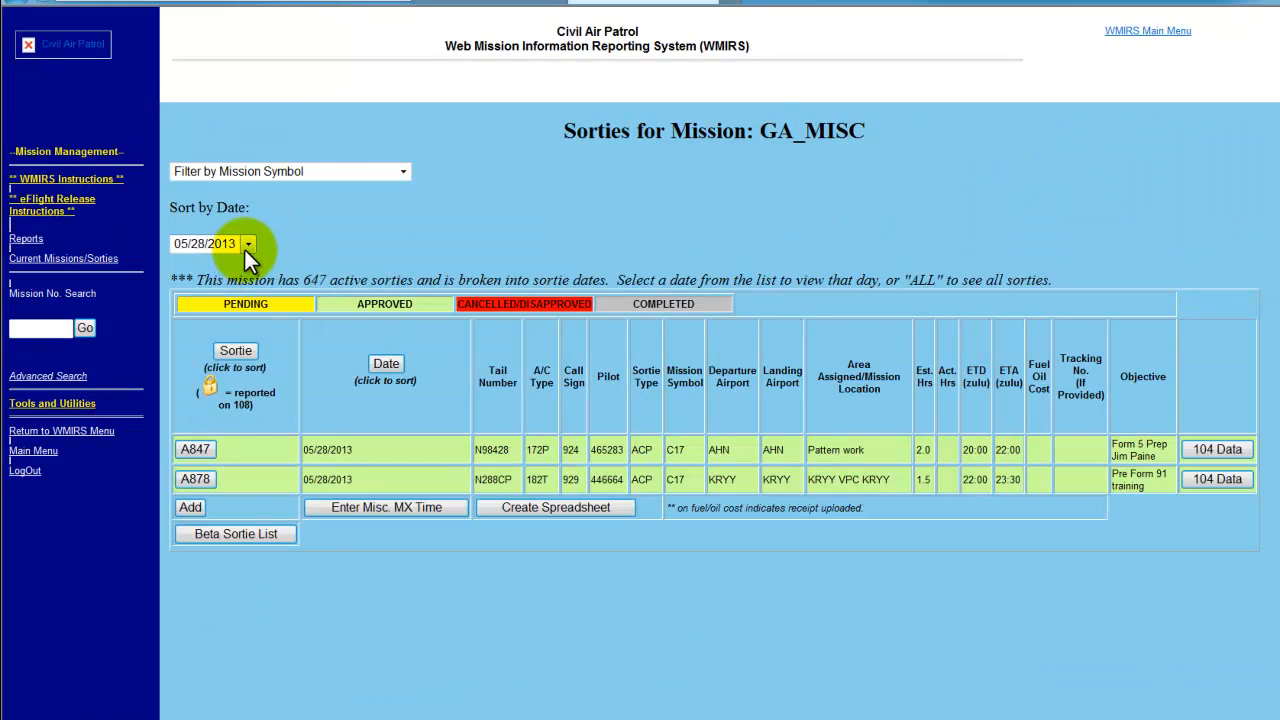
# - Show the sorties for 05/31/2013 again and open the cancelled N237CP sortie at its post-flight and fuel fields
pyautogui.click(244, 246)
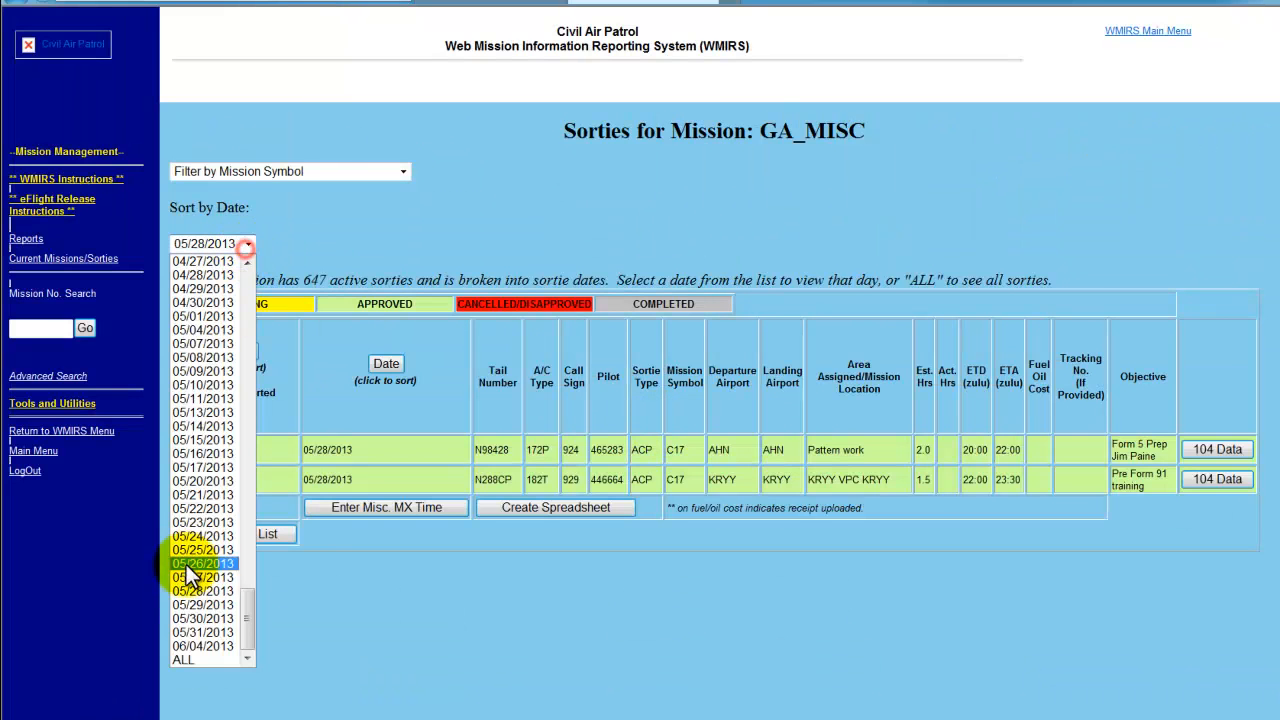
pyautogui.click(189, 632)
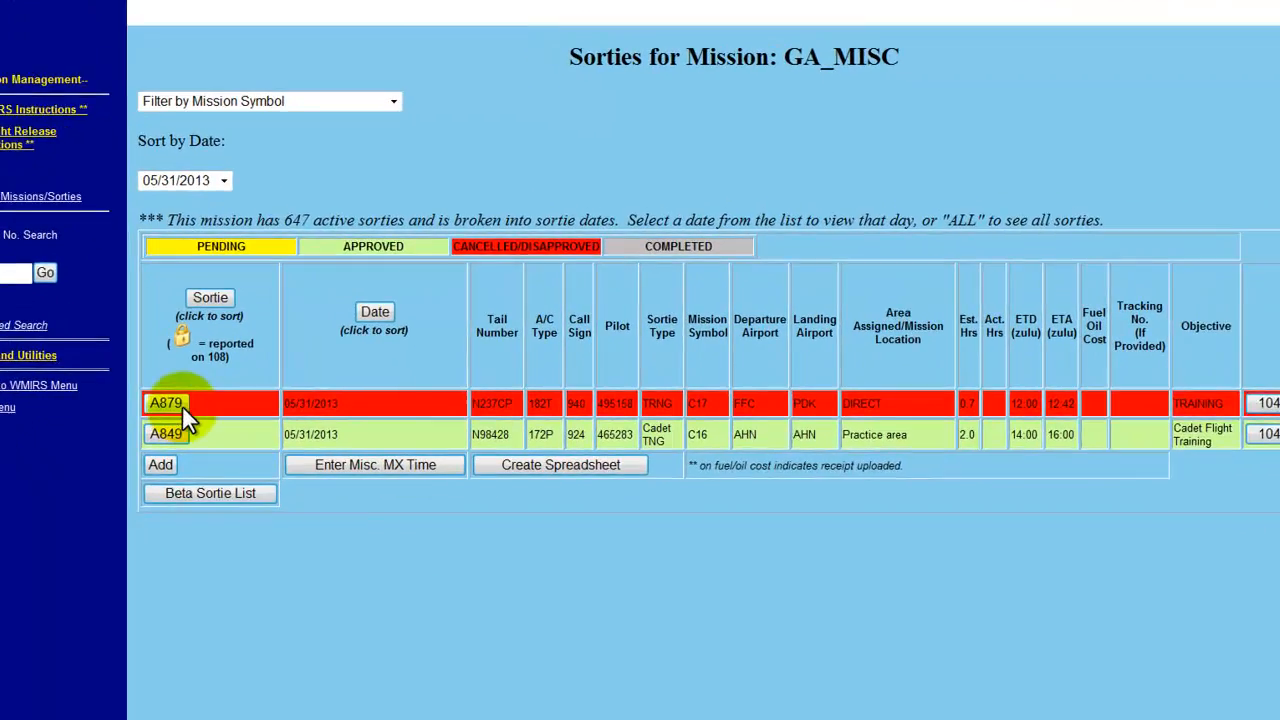
pyautogui.click(195, 447)
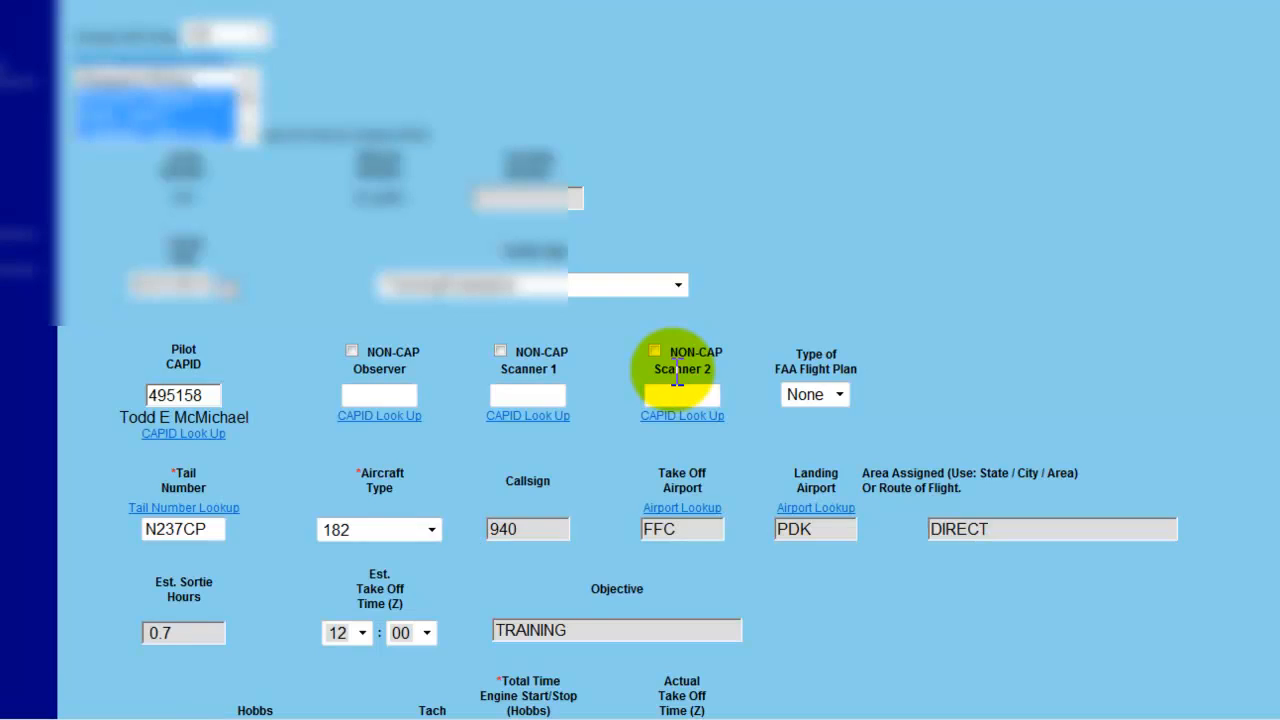
pyautogui.scroll(-3, 673, 370)
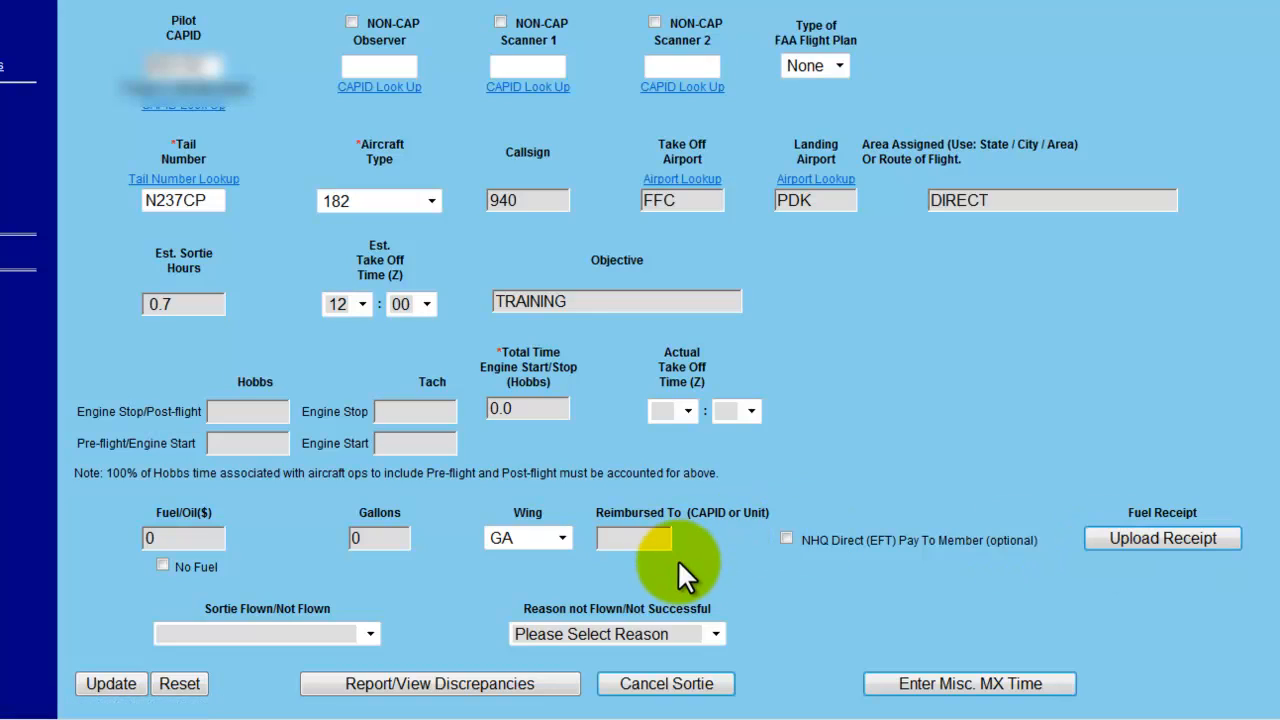
# - Try the fuel receipt upload and the No Fuel option for the sortie, clearing the option again
pyautogui.click(189, 538)
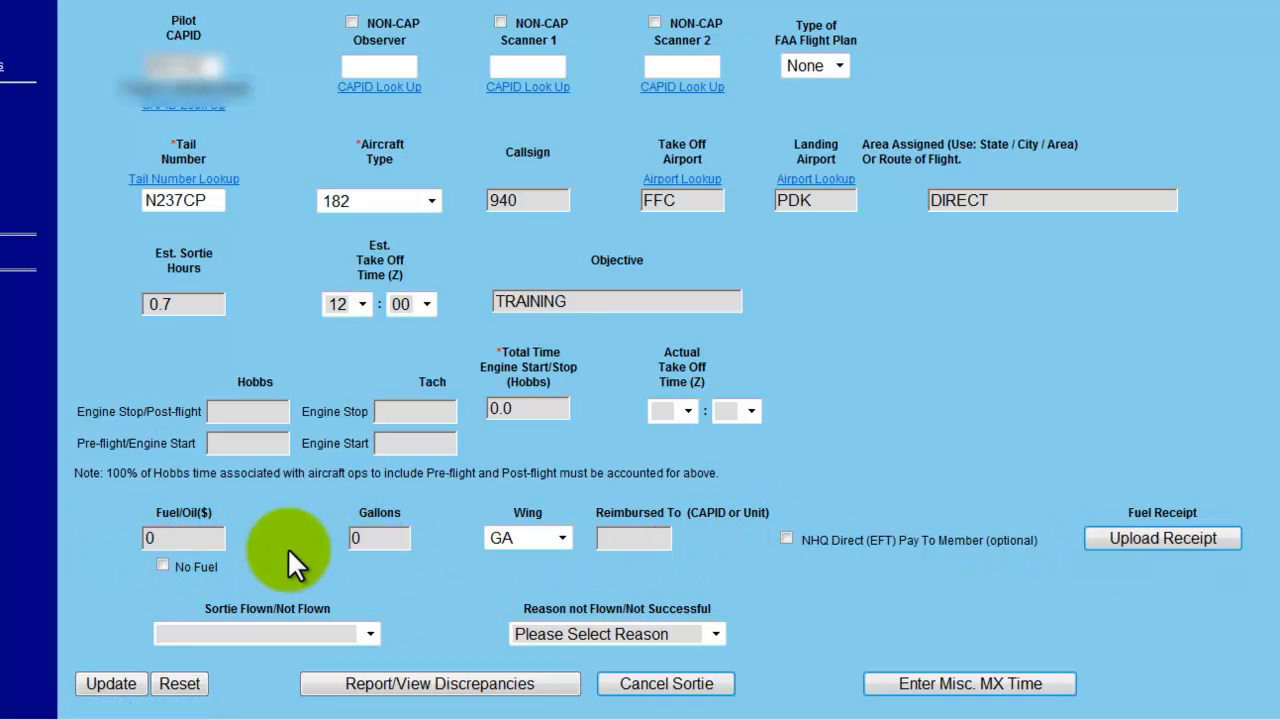
pyautogui.click(1117, 532)
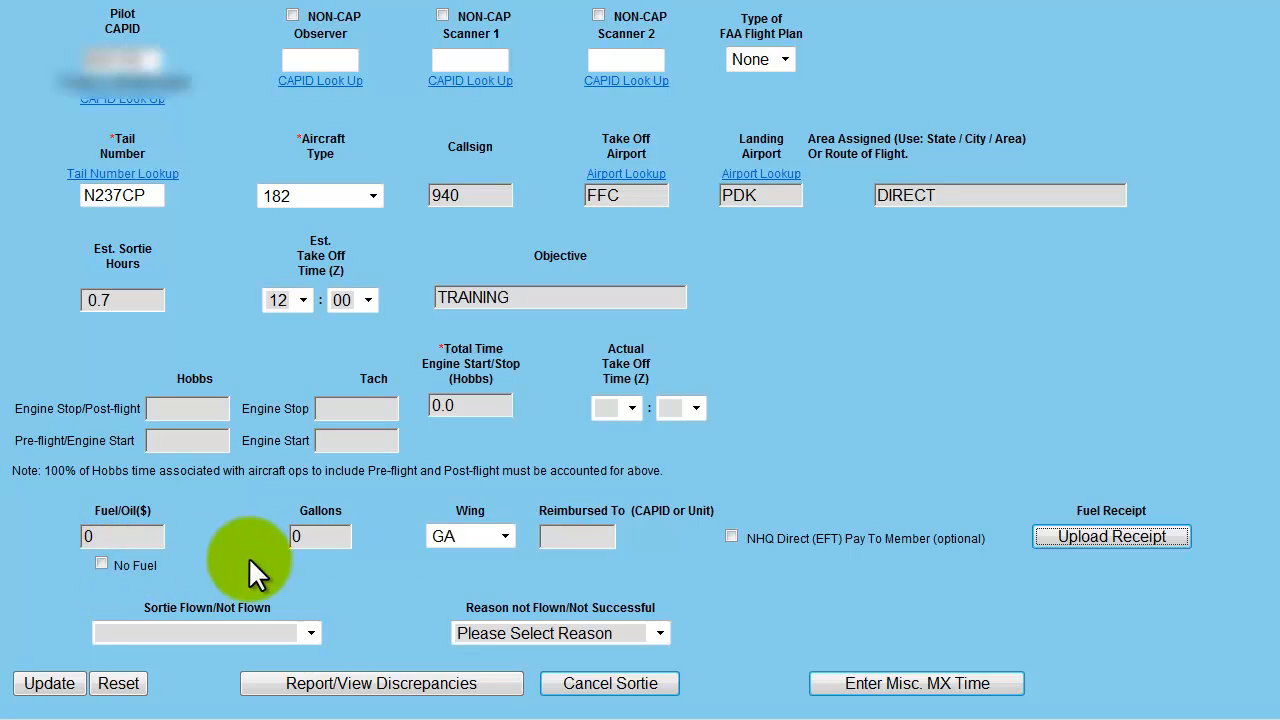
pyautogui.click(100, 564)
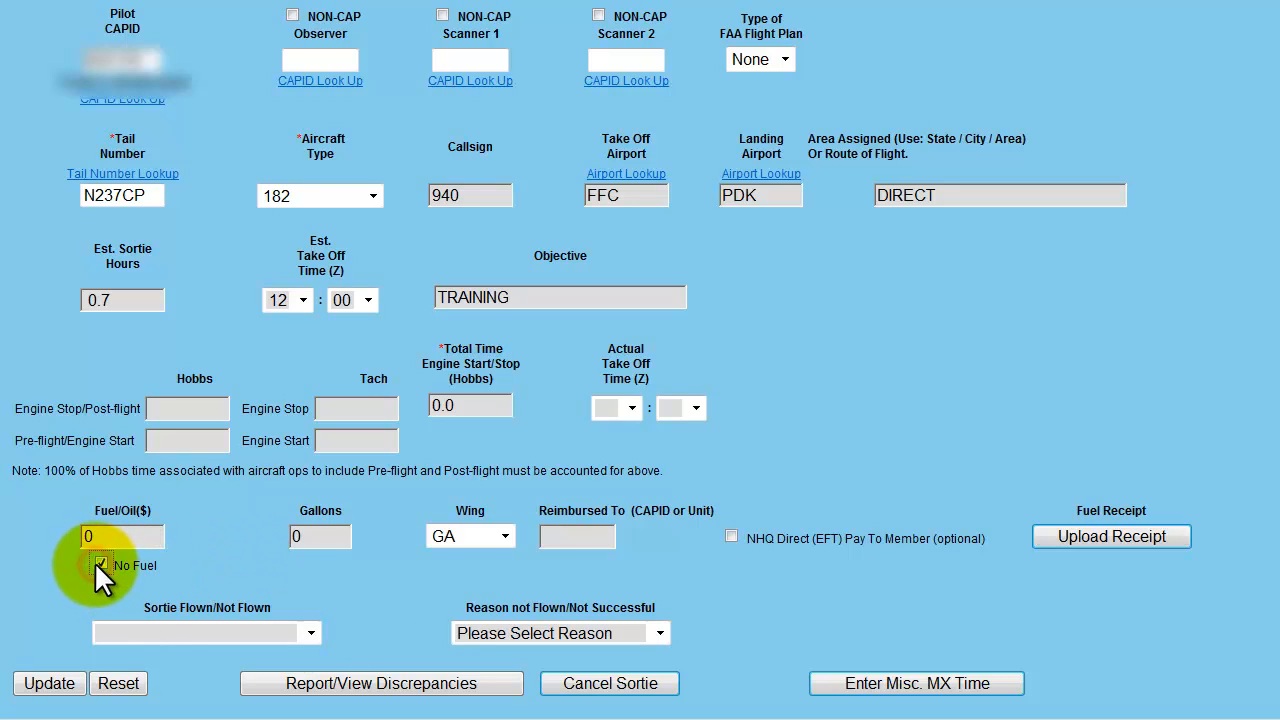
pyautogui.click(96, 565)
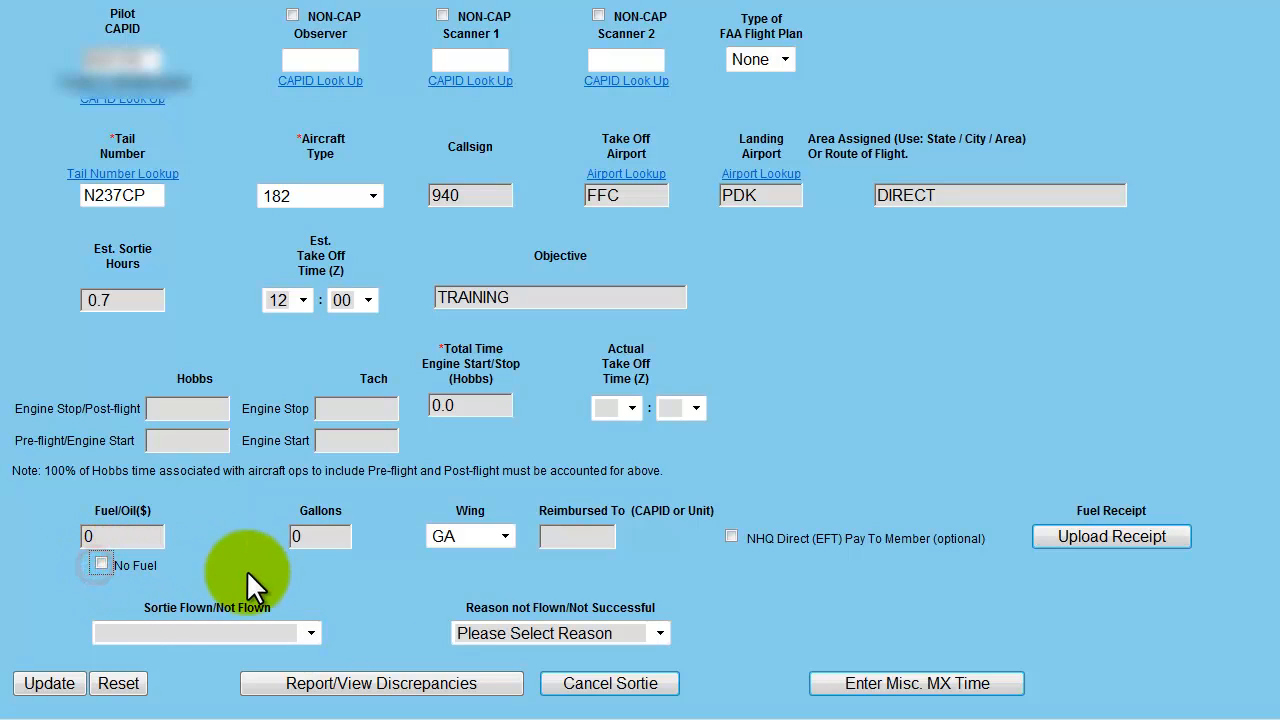